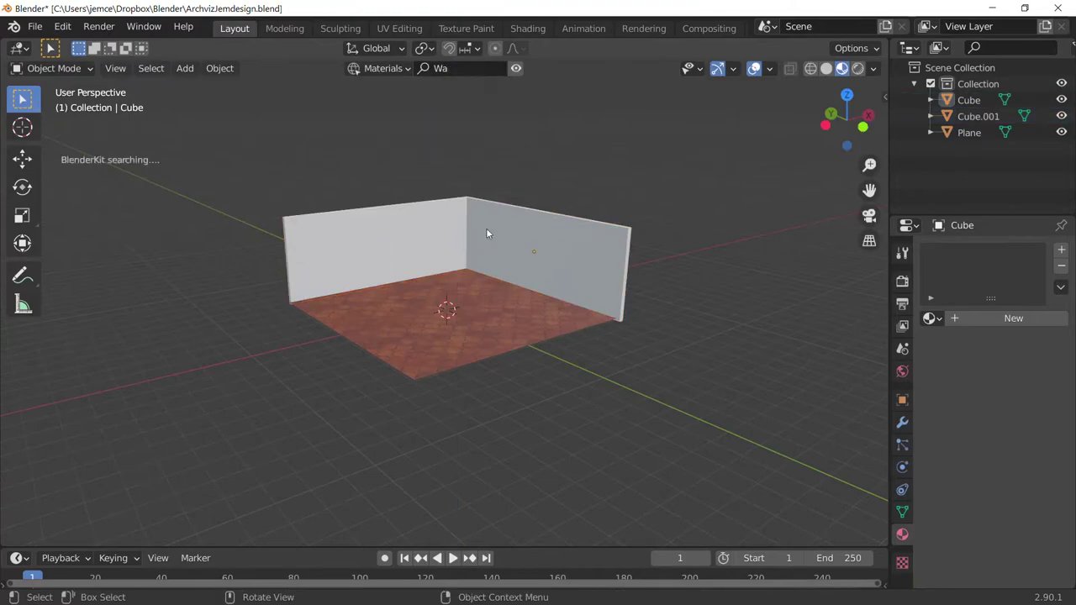
Search BlenderKit materials for 'Wall'
text(all)
key(Return)
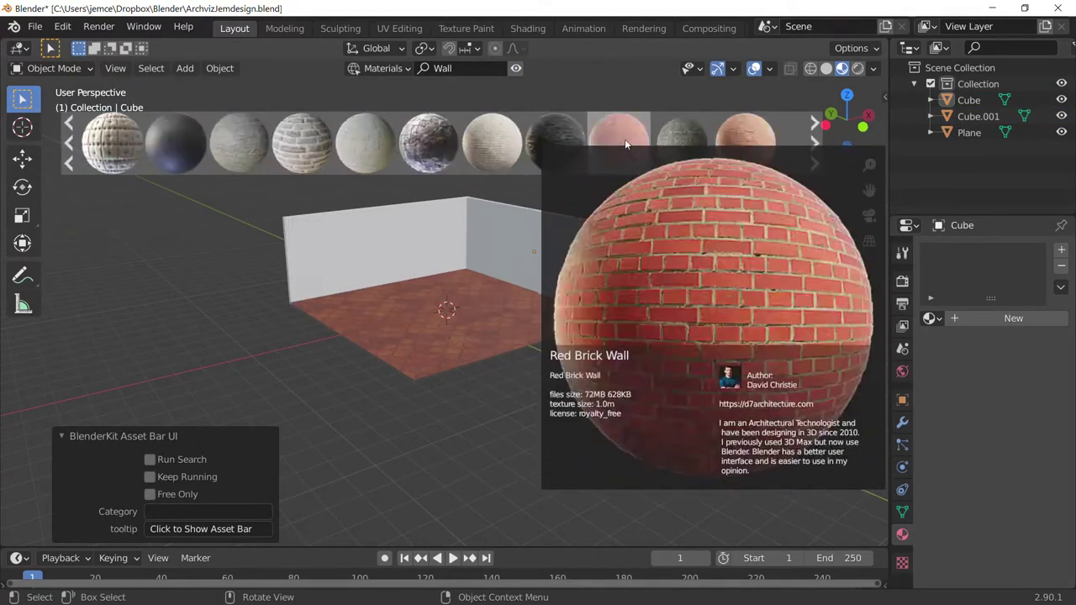
Apply Worn Brick Wall to the right wall, delete the left wall, and add a Mapping node
drag(633, 143, 569, 283)
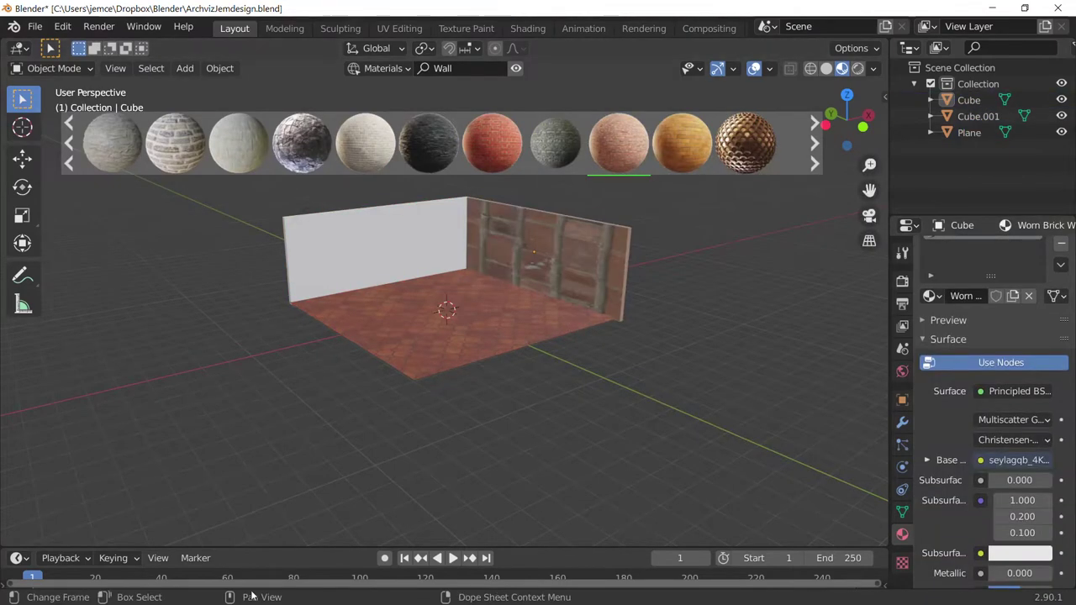
key(Delete)
drag(329, 548, 329, 275)
click(17, 286)
click(63, 428)
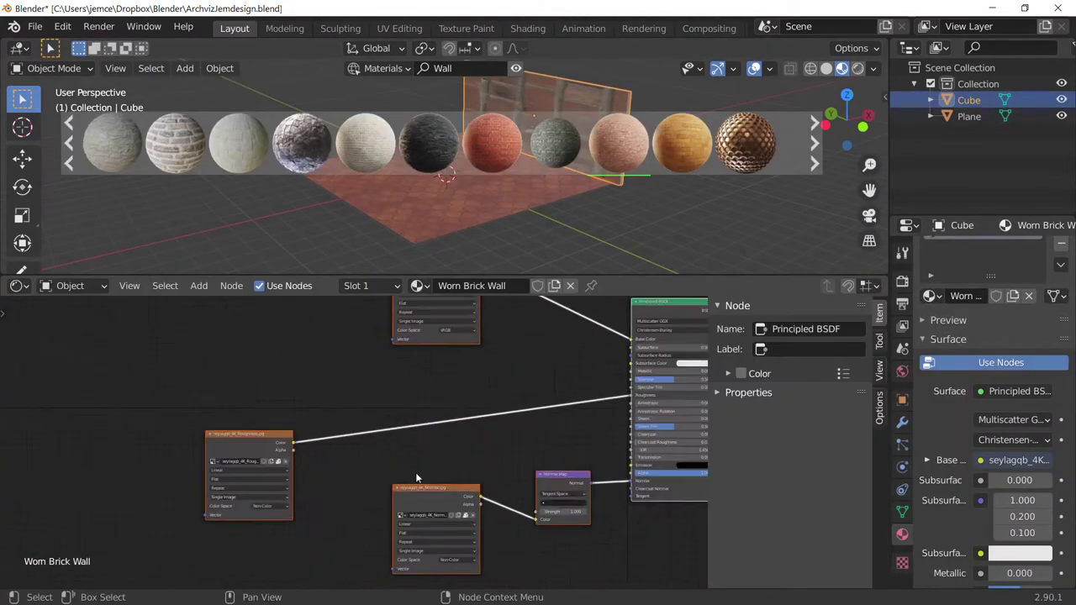
drag(122, 475, 210, 315)
key(shift+a)
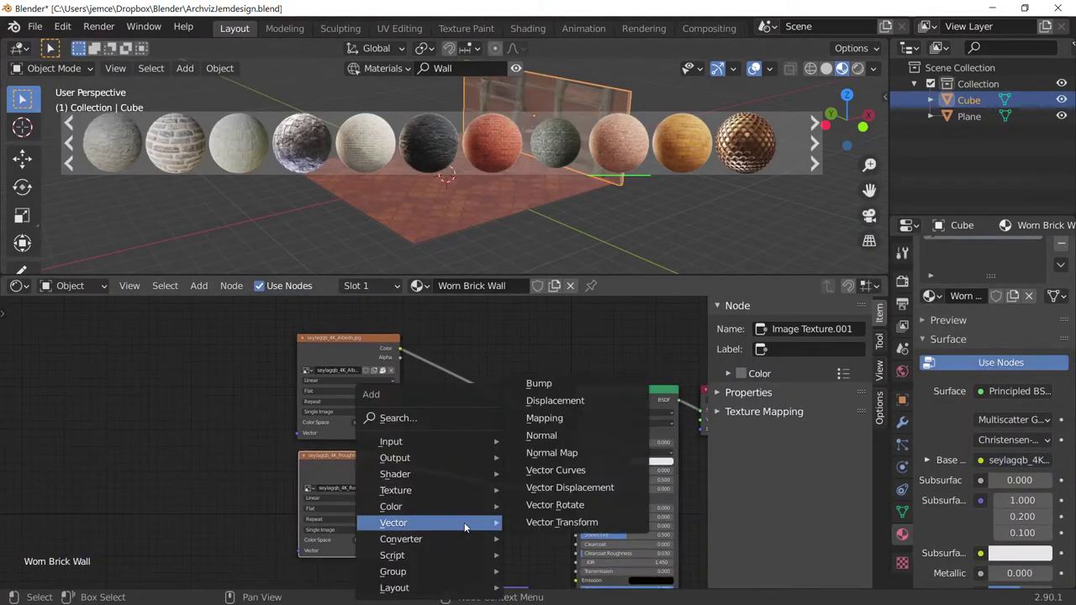
click(559, 415)
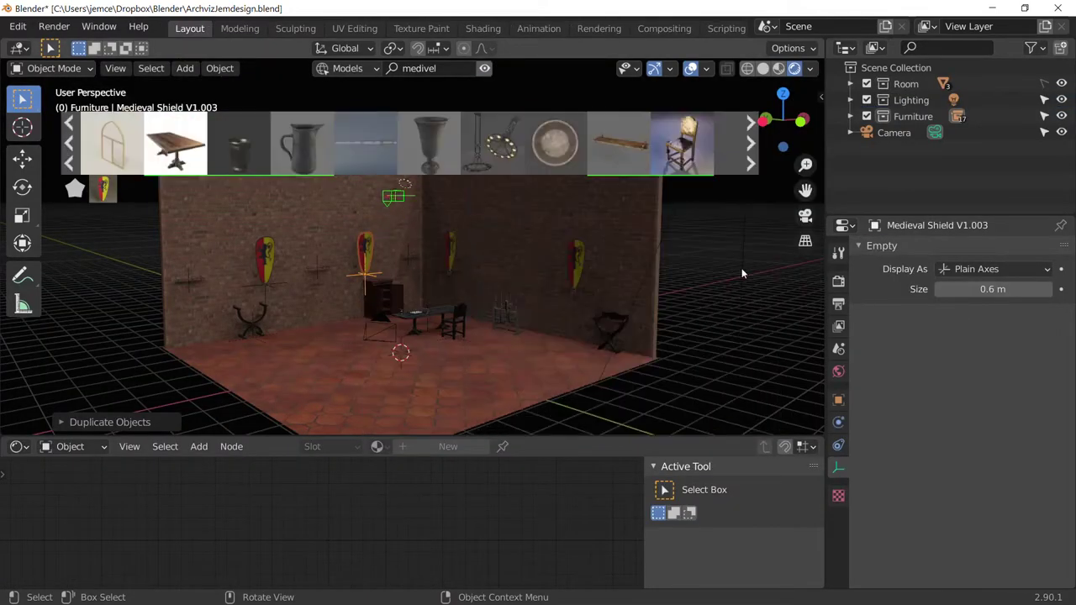
Place a BlenderKit chandelier in the room, moving it along Y and scaling it
drag(496, 144, 605, 270)
key(KP_Decimal)
key(g)
key(y)
click(401, 215)
key(s)
click(396, 293)
Add a plane and raise it along Z to ceiling height
key(shift+a)
click(403, 112)
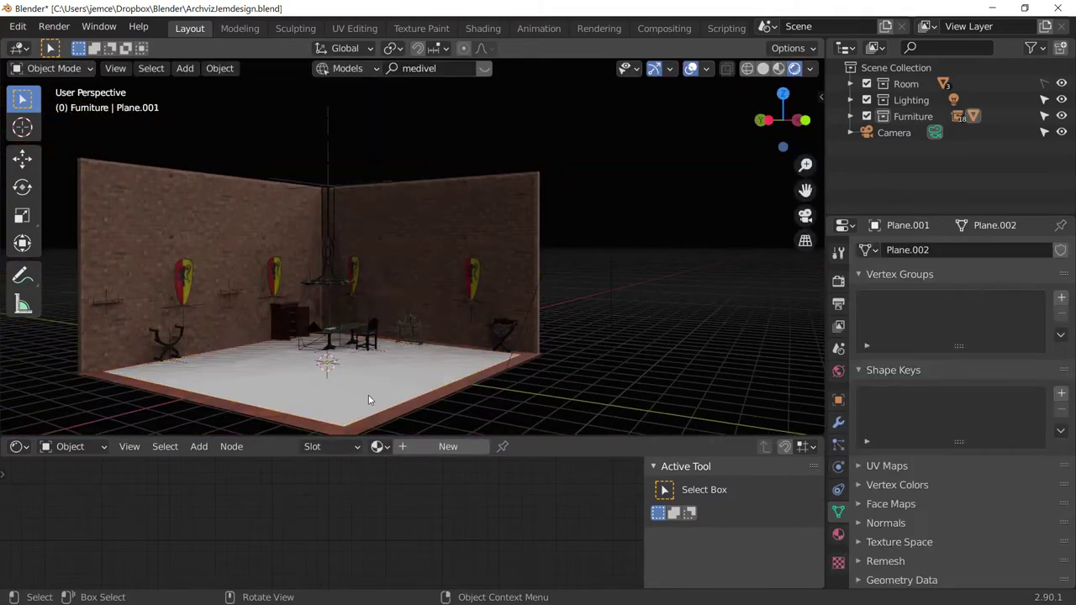
key(g)
key(z)
key(Return)
click(352, 68)
Search materials for 'roof' and apply a red wood material to the ceiling plane
click(371, 104)
click(432, 68)
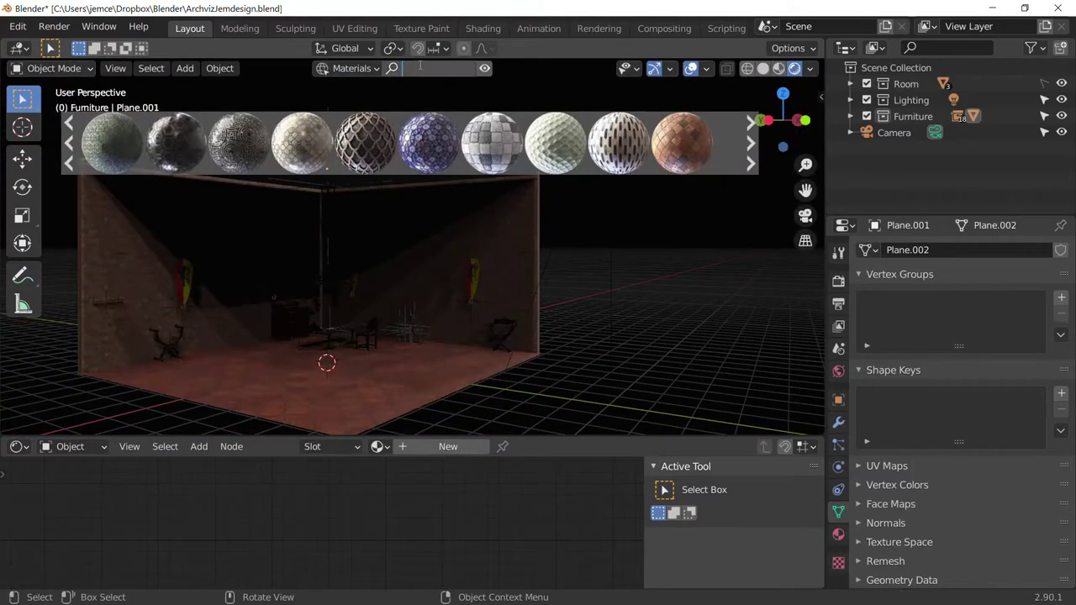
text(roof)
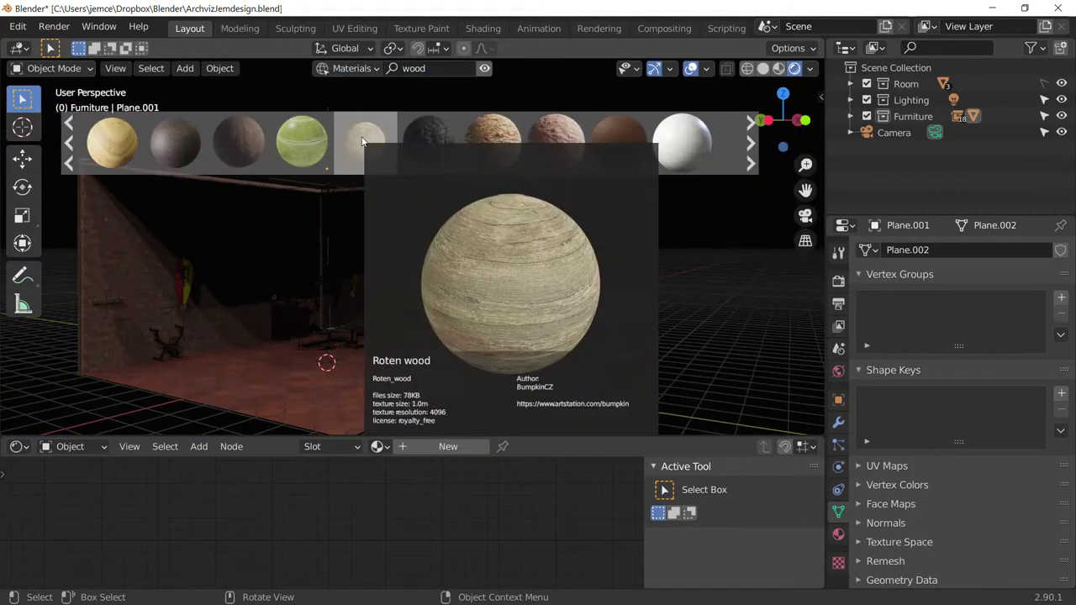
scroll(505, 139, down, 2)
drag(555, 143, 305, 209)
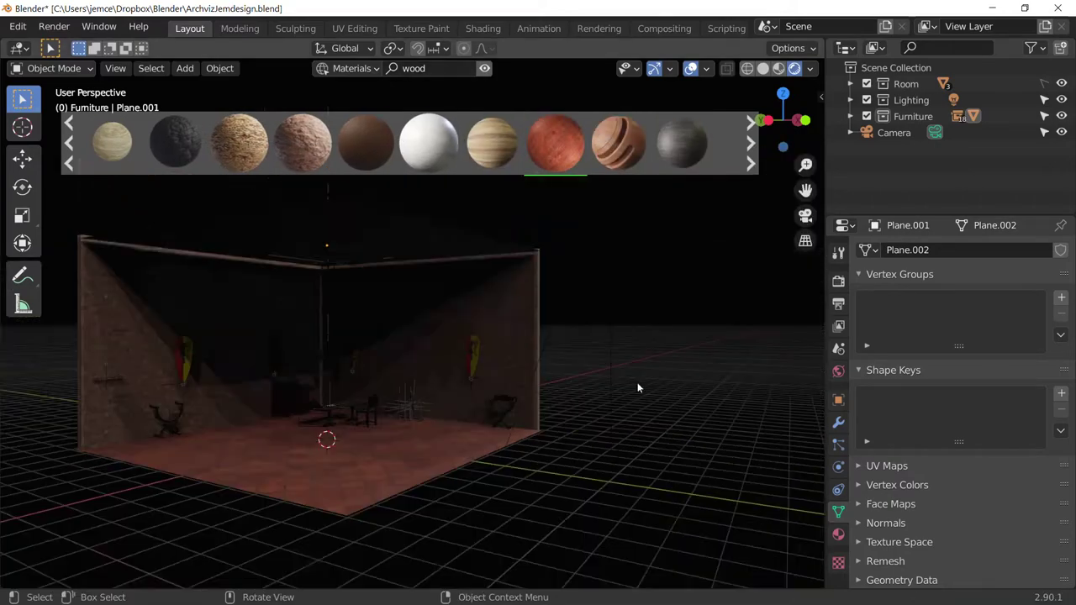
Search for 'lamp', then switch to models and search BlenderKit for 'fireplace'
text(lamp)
key(Return)
click(365, 69)
click(353, 87)
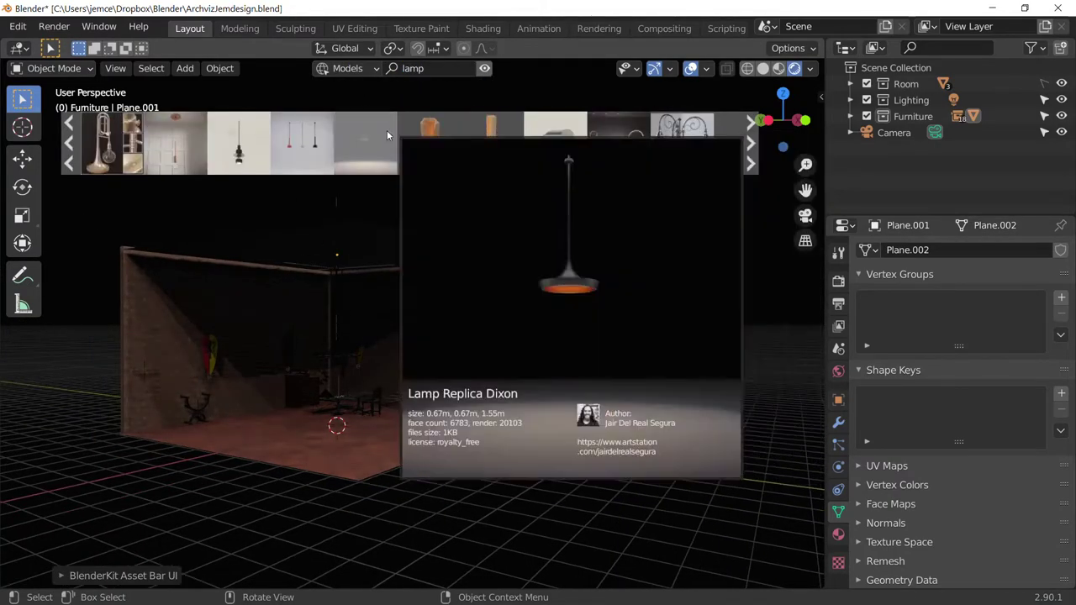
click(420, 68)
mouse_move(365, 143)
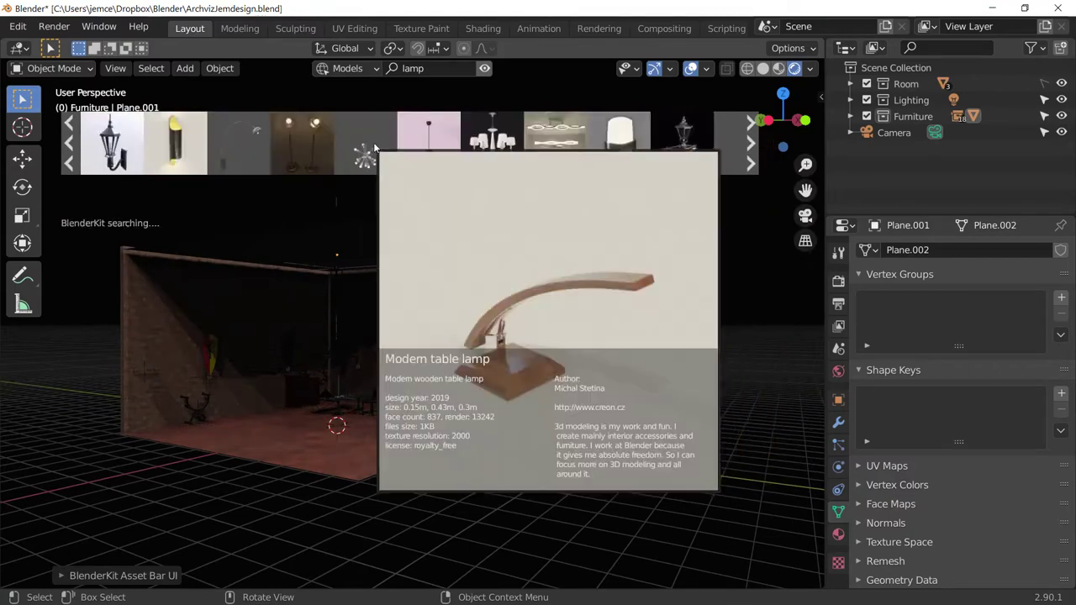
text(fireplace)
key(Return)
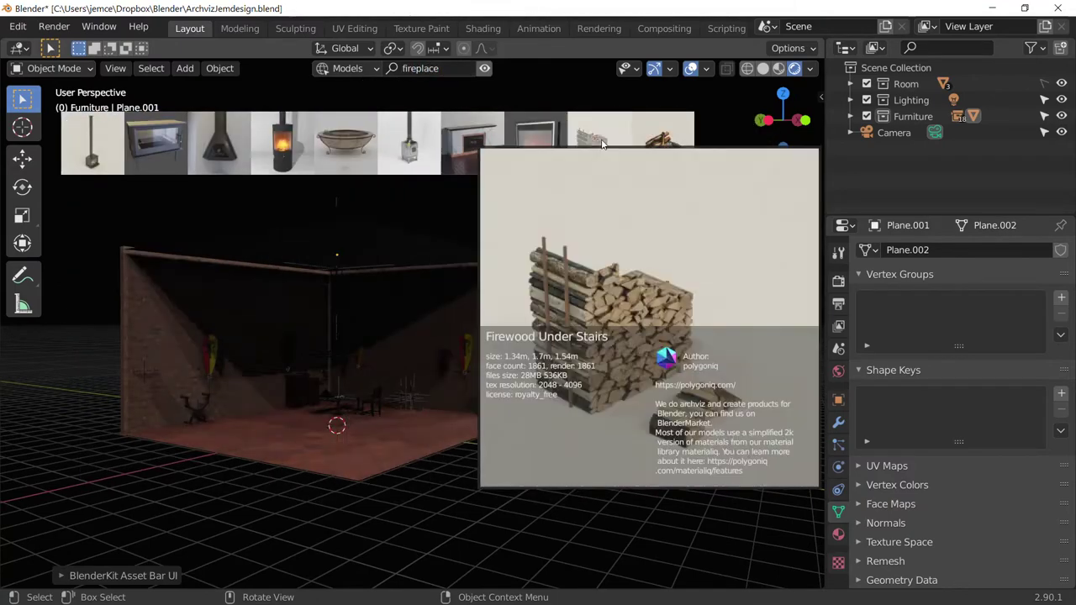
Place the fire pit bowl on the floor and the firewood pile by the left wall
drag(345, 143, 336, 426)
scroll(336, 337, down, 3)
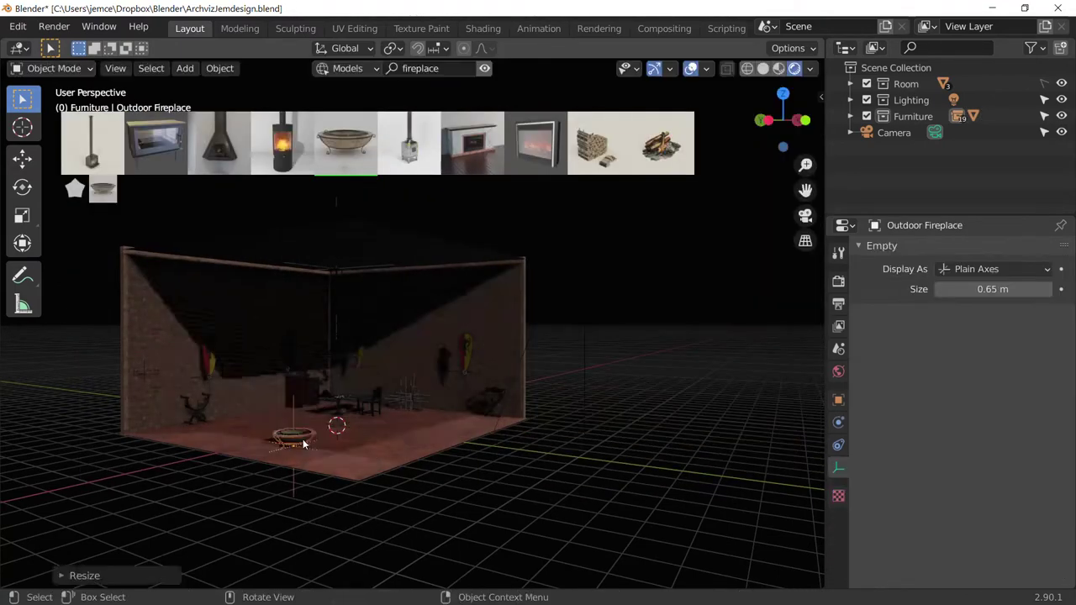
drag(597, 143, 172, 427)
key(shift+grave)
click(512, 386)
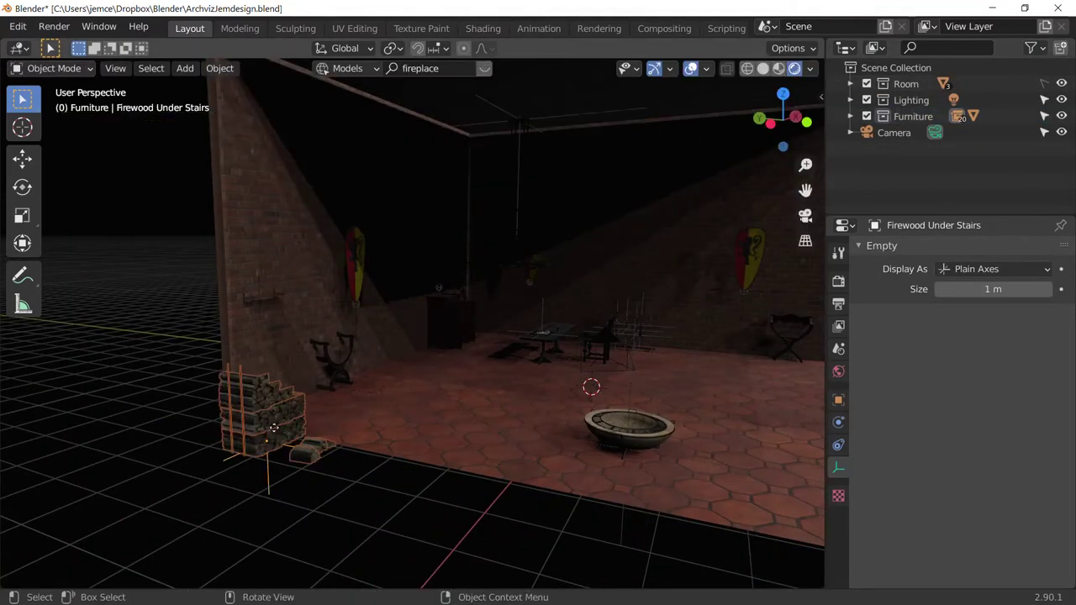
Move the chair along the Y axis to a new spot
click(332, 345)
key(g)
key(y)
click(471, 337)
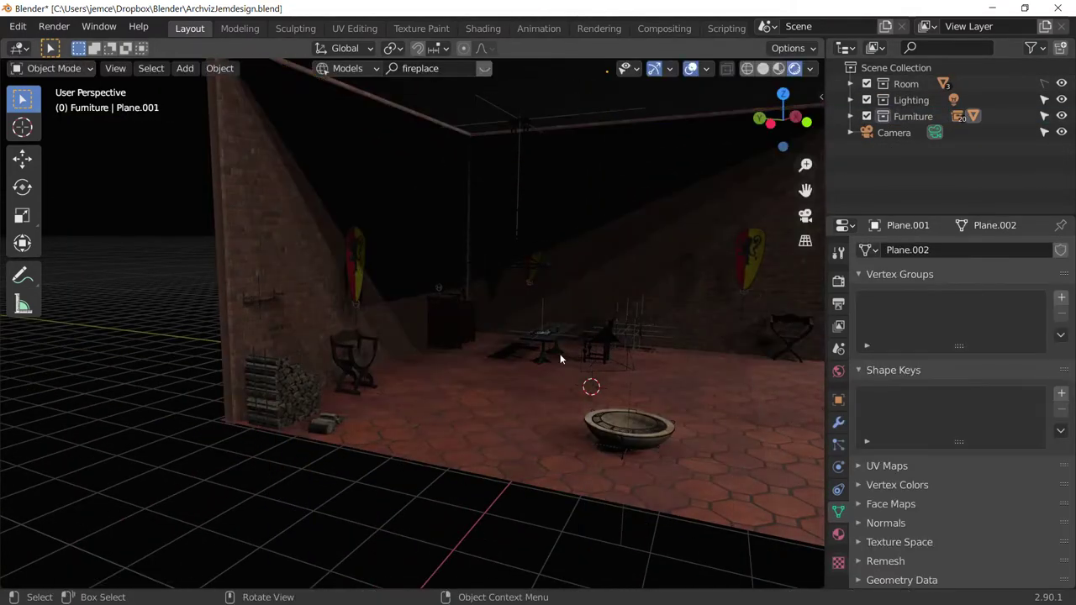
Drop the fire asset into the scene and settle it inside the fire pit
scroll(560, 355, down, 5)
drag(492, 140, 552, 348)
key(KP_Decimal)
key(g)
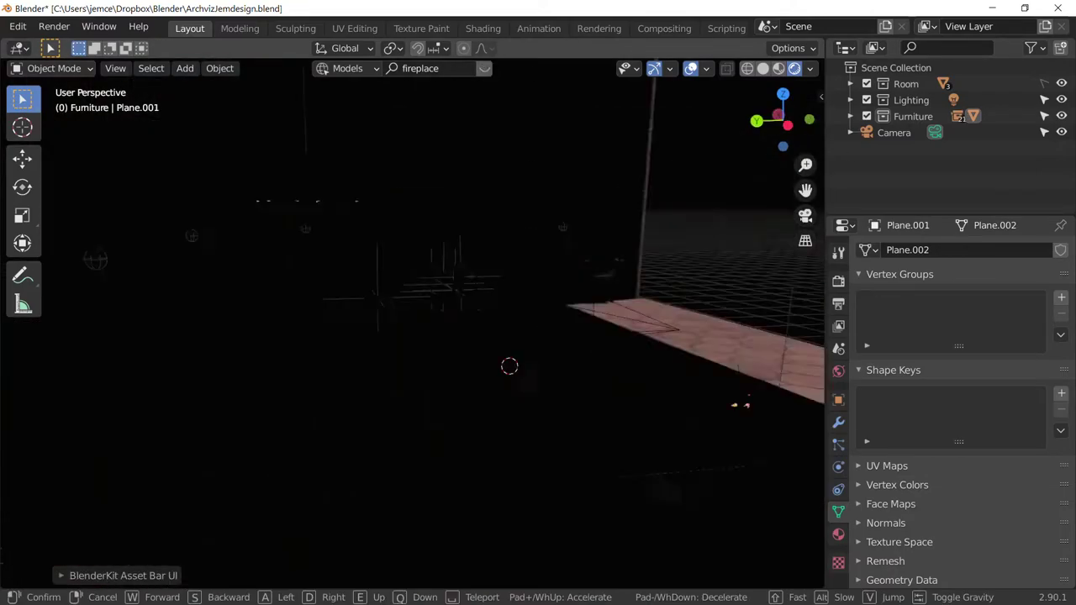
click(358, 368)
Inspect the room through the scene camera, then select the fire pit bowl
key(KP_0)
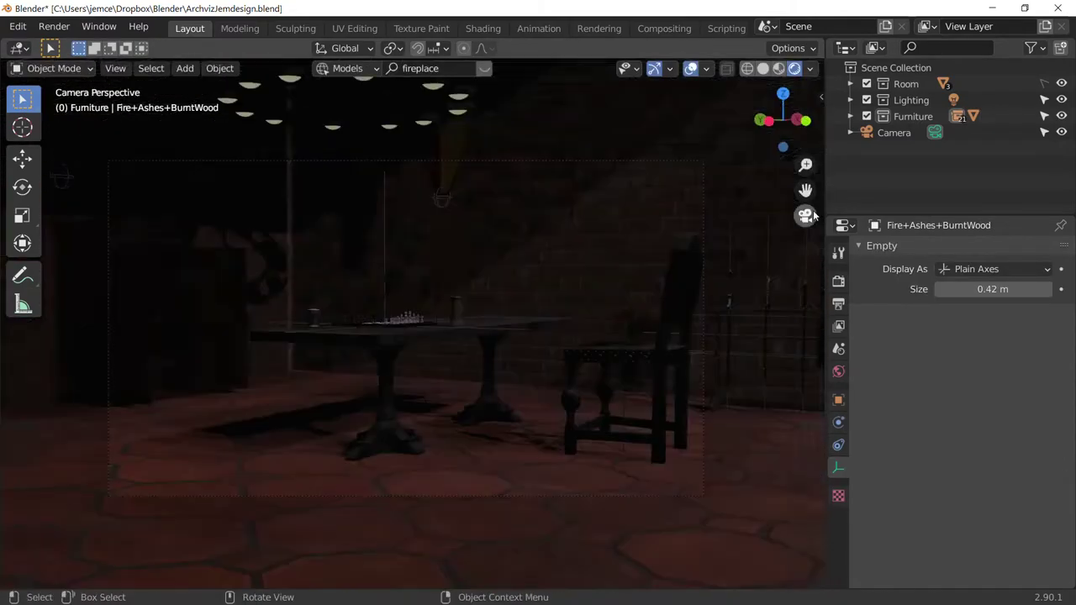
middle_drag(303, 407, 425, 304)
click(806, 221)
key(shift+grave)
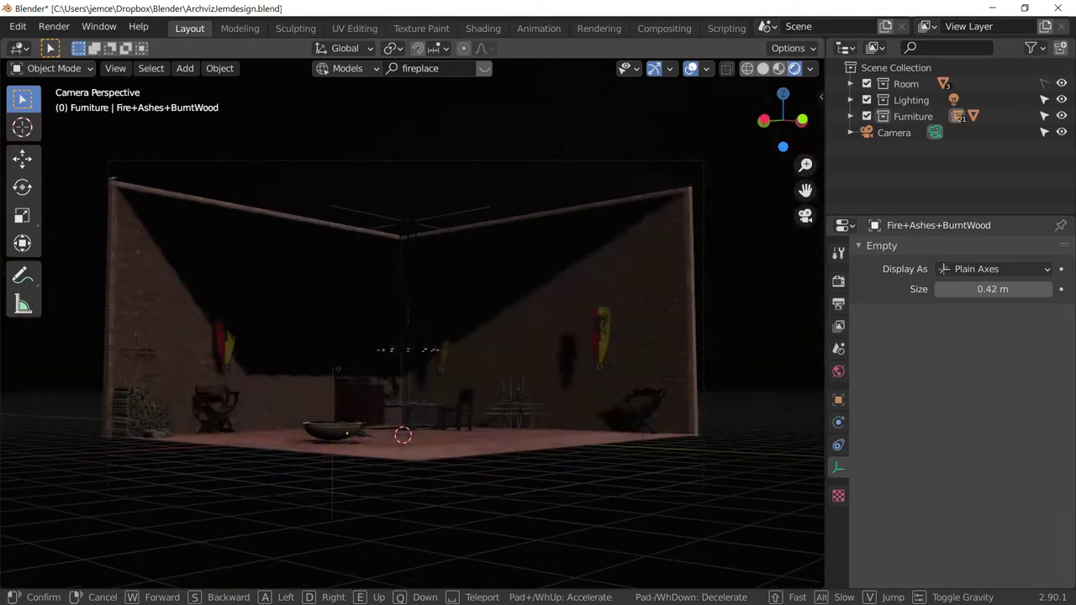
key(s)
click(343, 430)
key(shift+space)
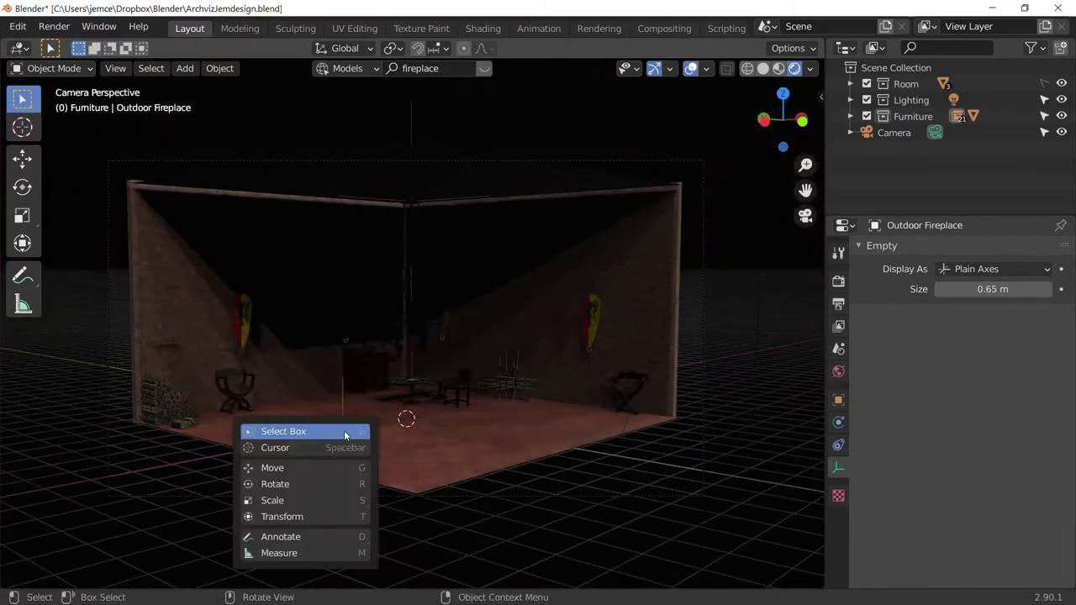
Add an orange point light with 3.01 m radius above the fire pit, in the Lighting collection
key(shift+a)
click(480, 476)
key(g)
key(y)
click(907, 151)
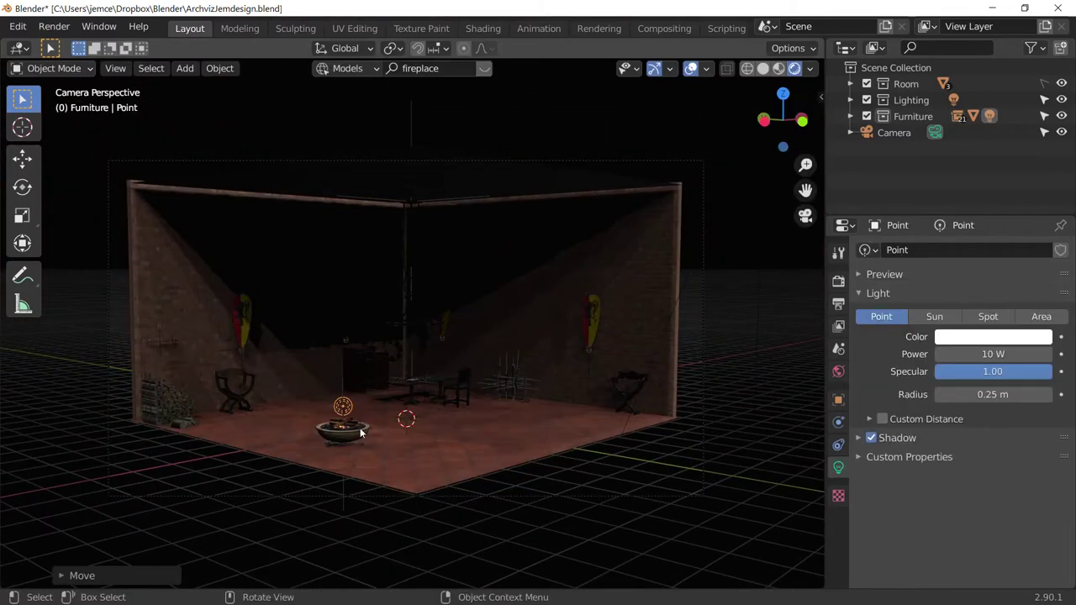
drag(906, 151, 912, 100)
click(993, 336)
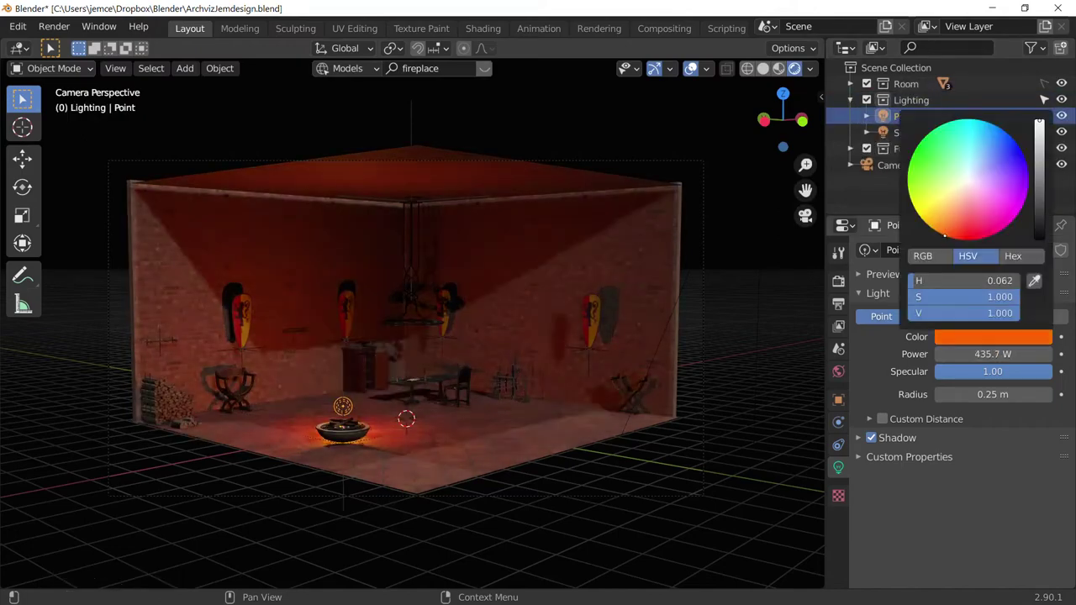
drag(990, 383, 1043, 387)
Adjust the light's position from top and side views and tilt the fire slightly
key(KP_7)
scroll(518, 258, up, 8)
key(g)
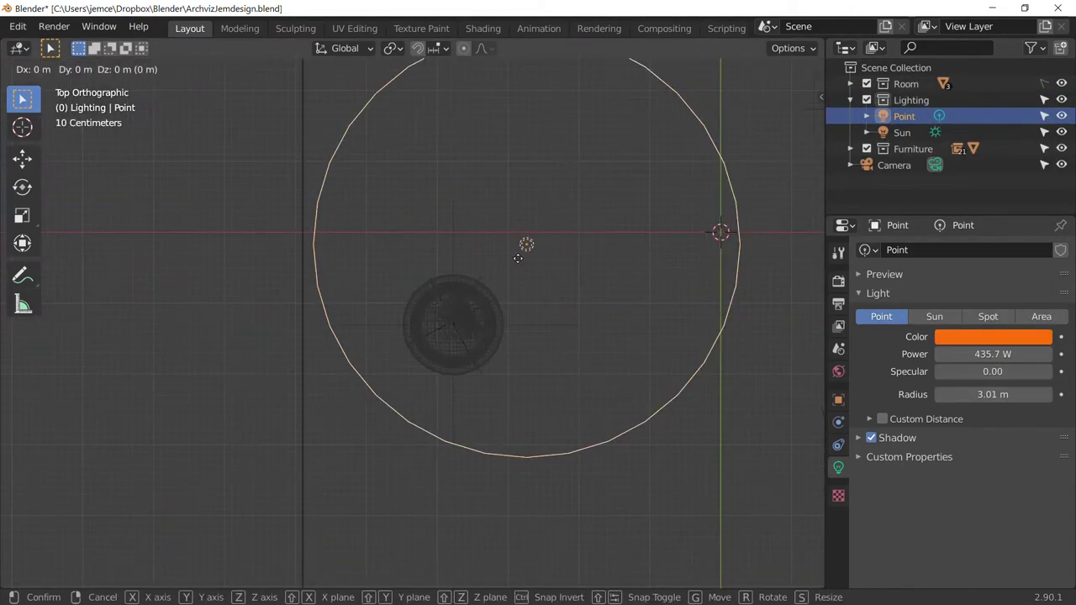
key(ctrl+KP_3)
click(406, 286)
key(r)
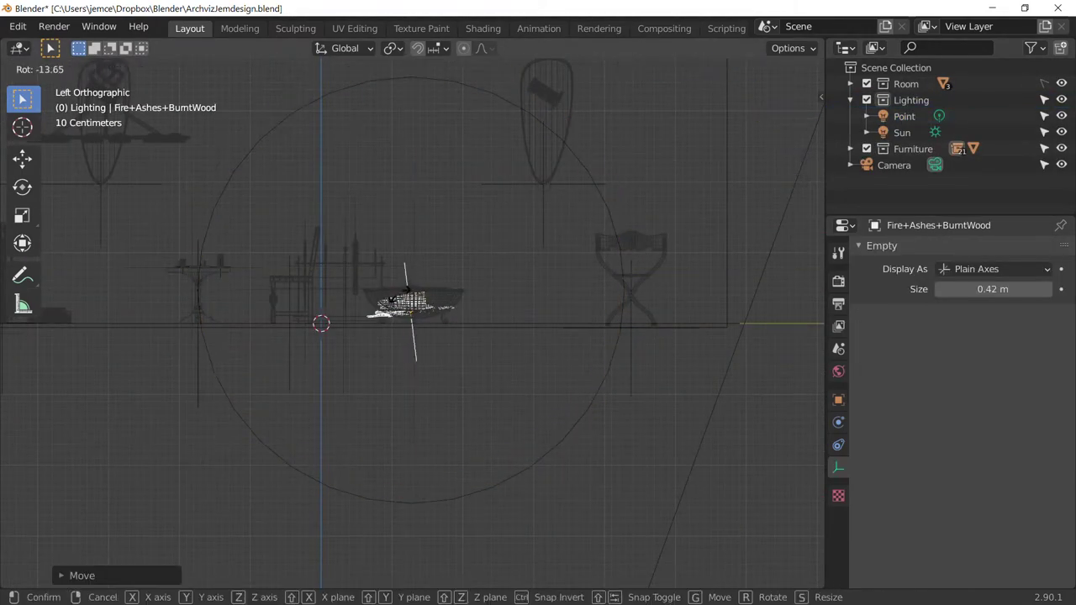
scroll(409, 305, up, 5)
click(413, 205)
Hide the sun light and check the orange lighting through the camera view
key(KP_0)
click(794, 68)
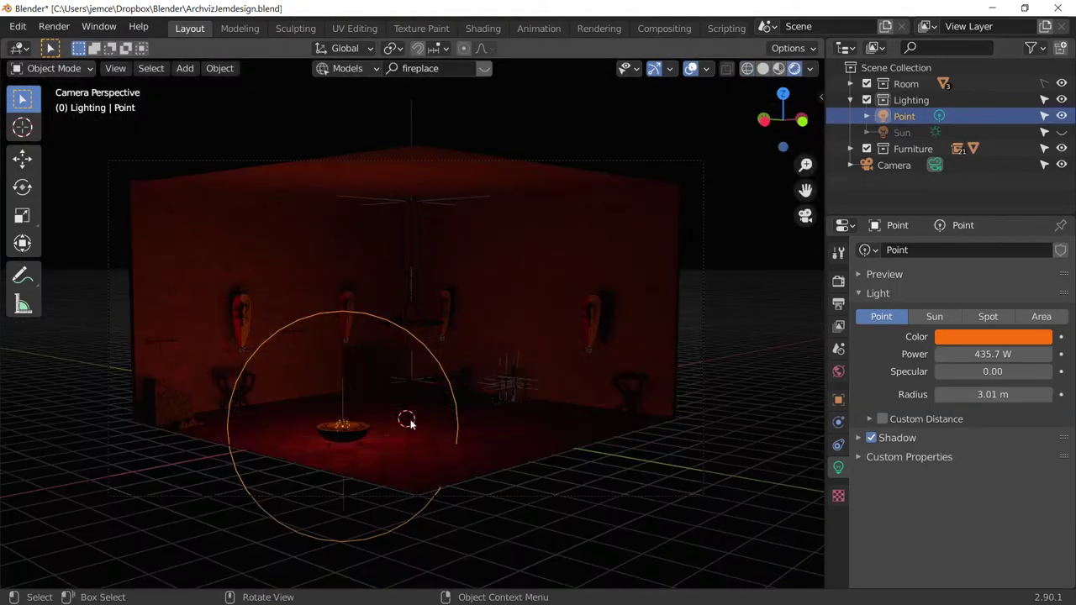
click(993, 337)
click(763, 68)
middle_drag(740, 168, 698, 121)
scroll(416, 298, up, 5)
Select the chandelier and frame it from top and side views
click(416, 299)
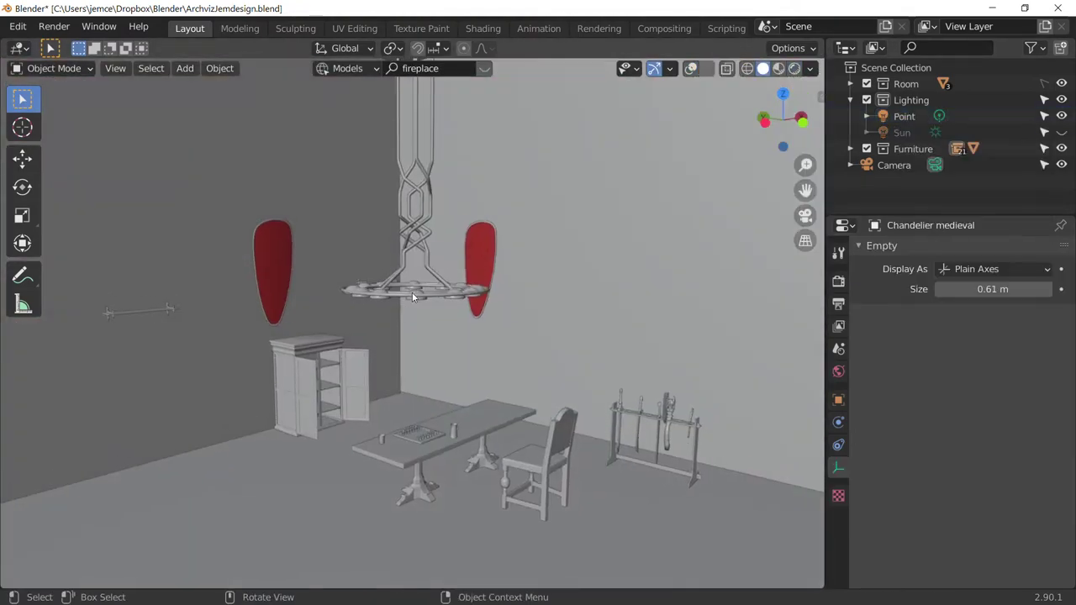
key(KP_7)
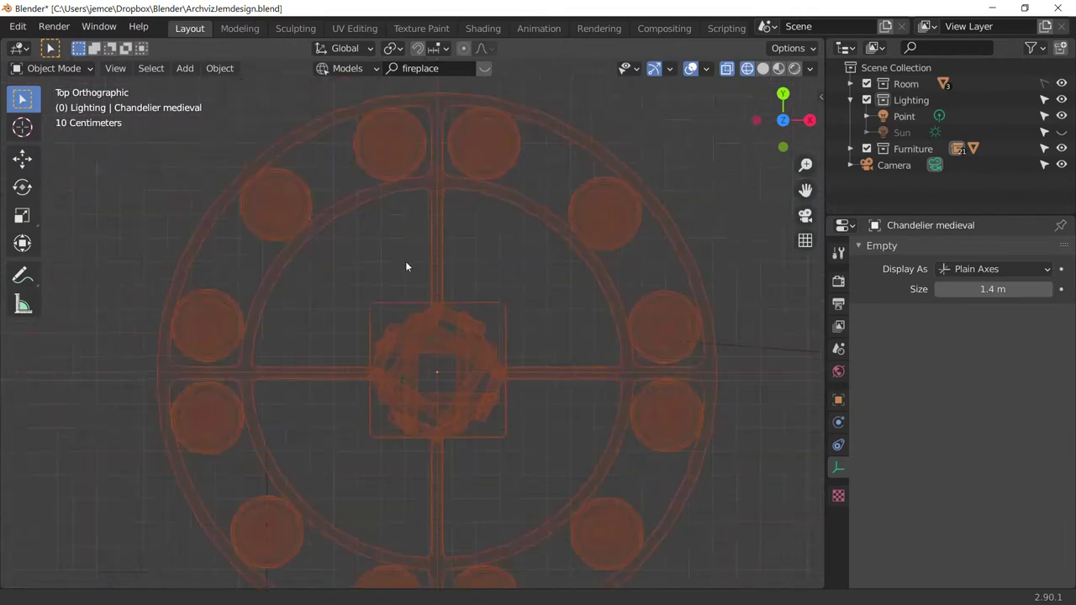
key(ctrl+o)
key(Escape)
key(KP_3)
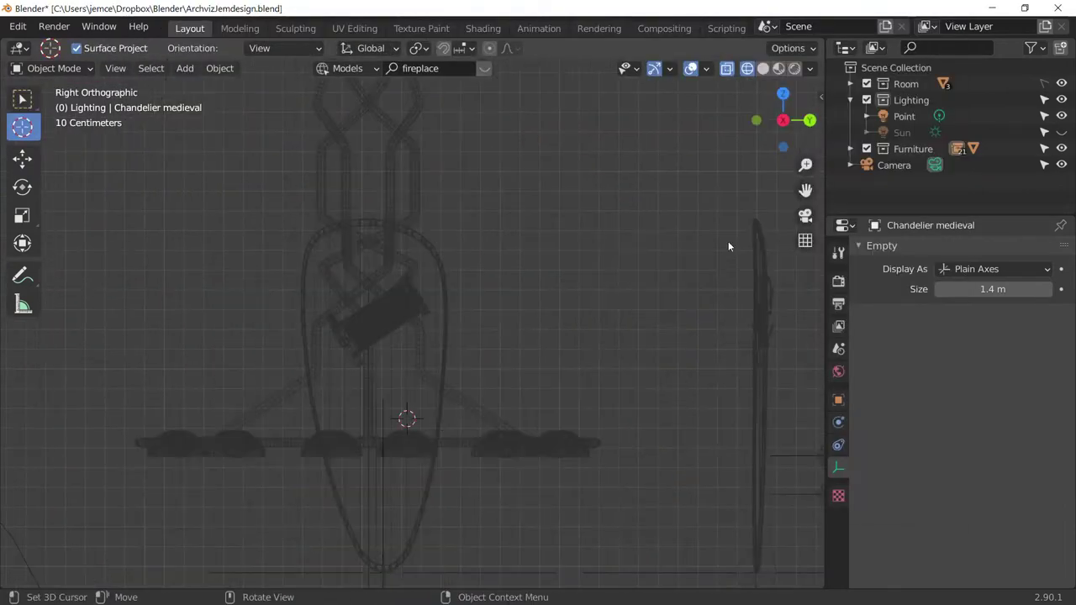
key(ctrl+KP_1)
key(KP_7)
key(ctrl+z)
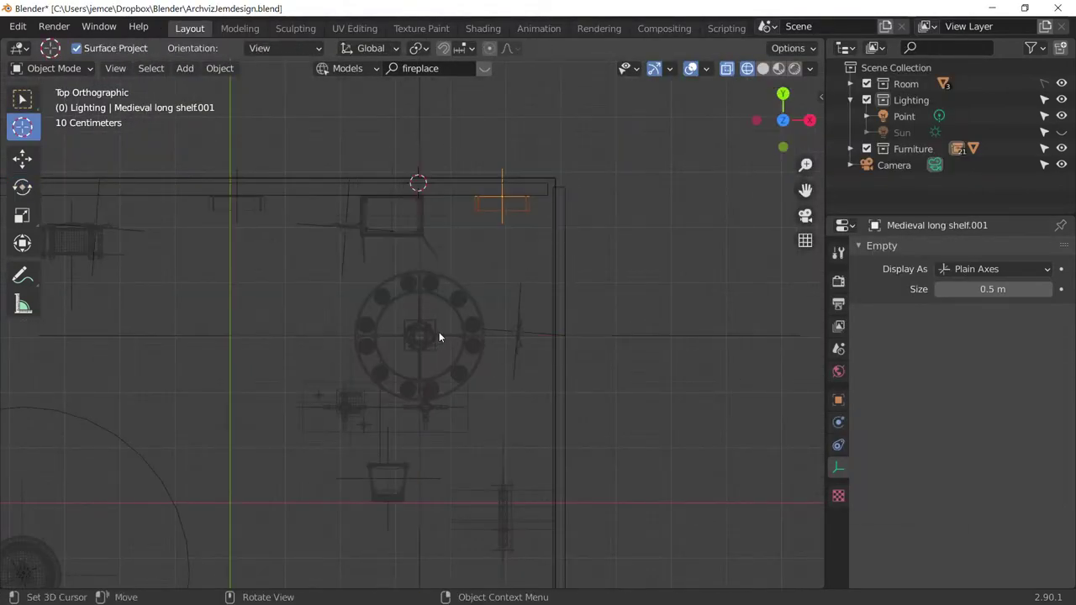
Search for 'Candel' and set the Candle wide model onto the chandelier
key(shift+a)
key(Escape)
text(Candel)
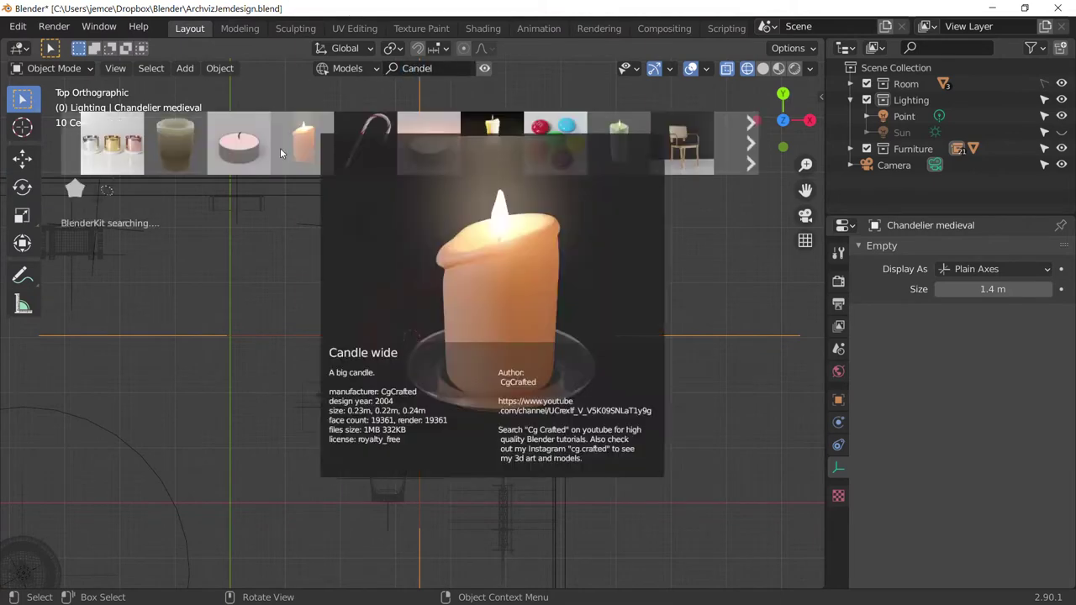
drag(303, 143, 340, 241)
scroll(340, 240, up, 7)
key(KP_Decimal)
key(g)
click(344, 249)
key(KP_1)
key(g)
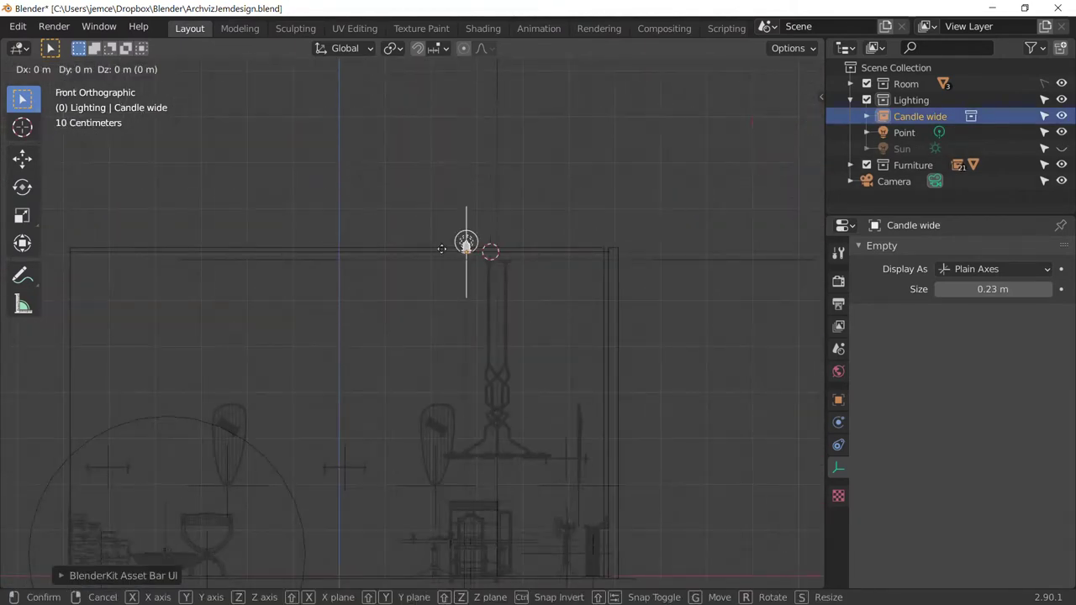
click(446, 451)
Try candle copies around the ring, undo them, and view the room rendered through the camera
key(KP_7)
key(shift+d)
click(365, 374)
key(shift+d)
click(364, 436)
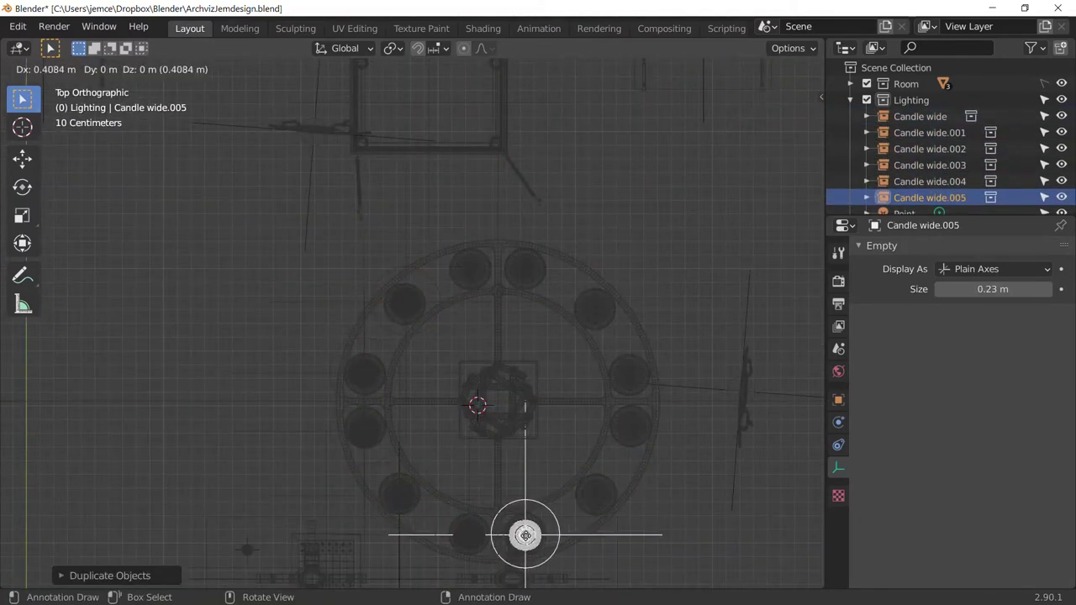
key(Escape)
key(ctrl+z)
key(ctrl+z)
key(ctrl+z)
key(KP_0)
key(shift+z)
key(z)
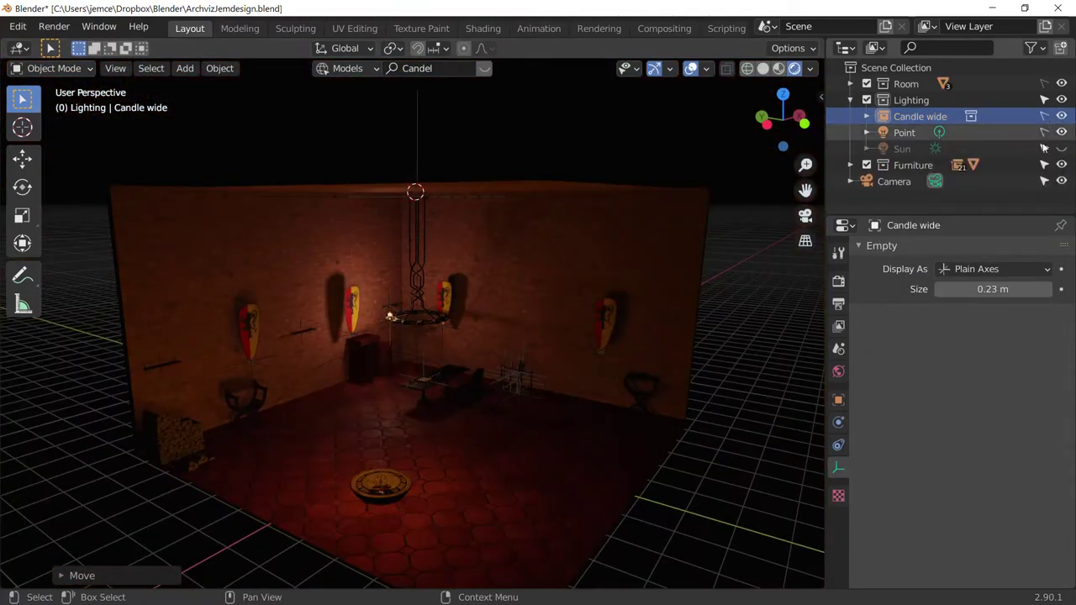
ctrl+scroll(838, 445, up, 3)
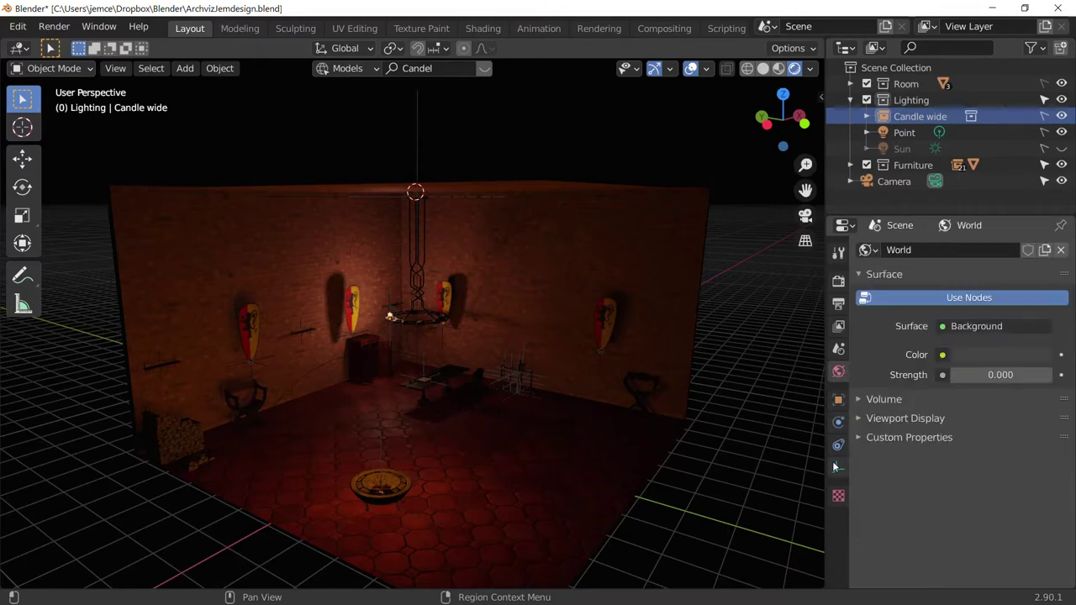
Turn the sun light back on and make it purple
ctrl+scroll(832, 461, down, 1)
middle_drag(756, 379, 711, 269)
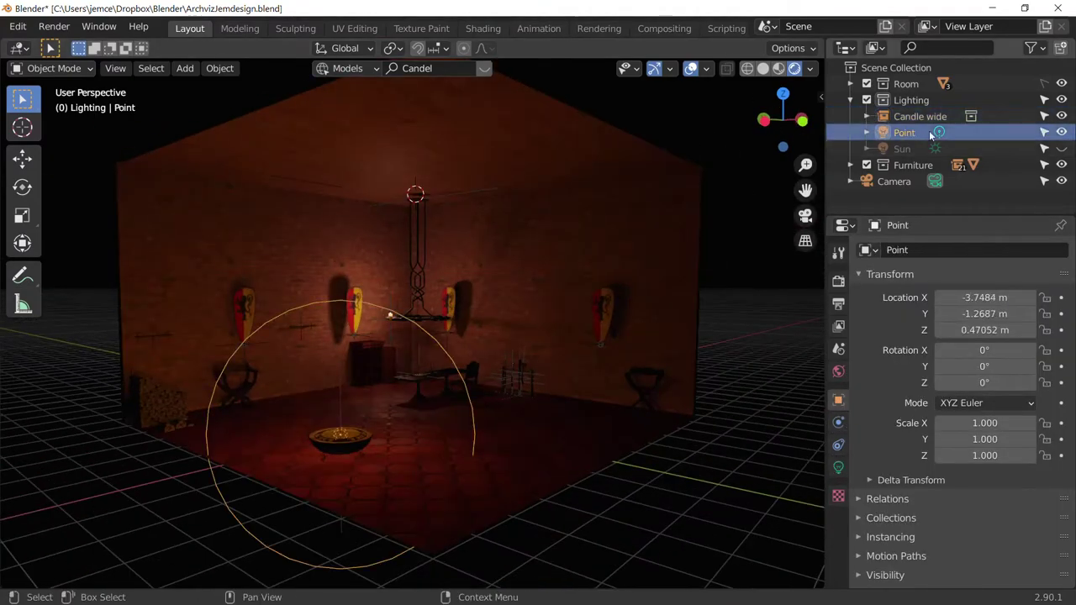
click(1061, 148)
click(935, 148)
click(992, 336)
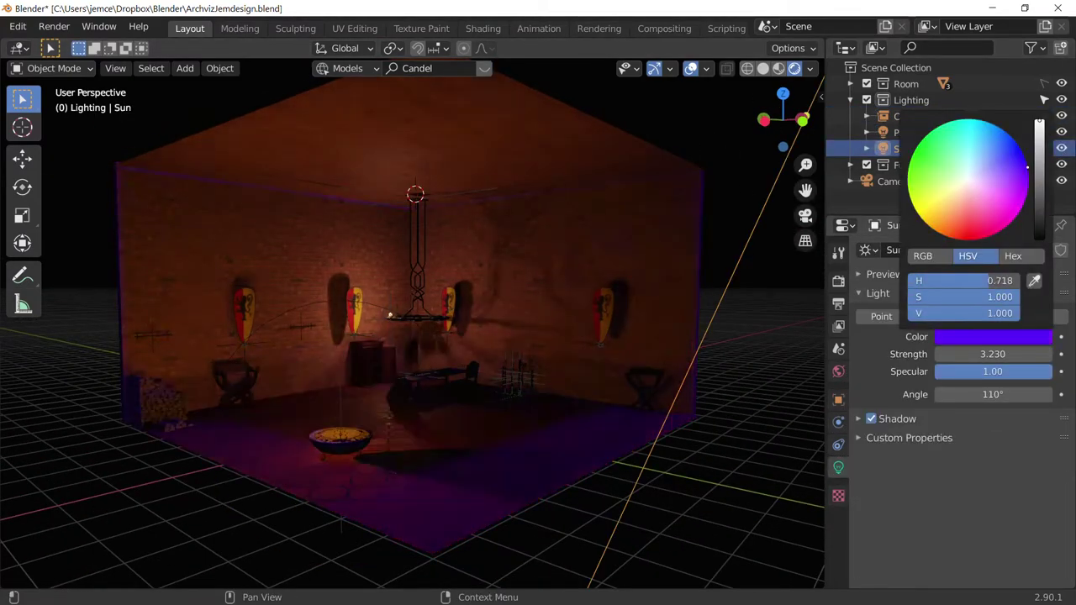
Add a cube and scale it into a thin bar across the room
key(shift+a)
click(465, 126)
key(g)
click(348, 373)
key(s)
click(733, 148)
key(KP_7)
key(shift+z)
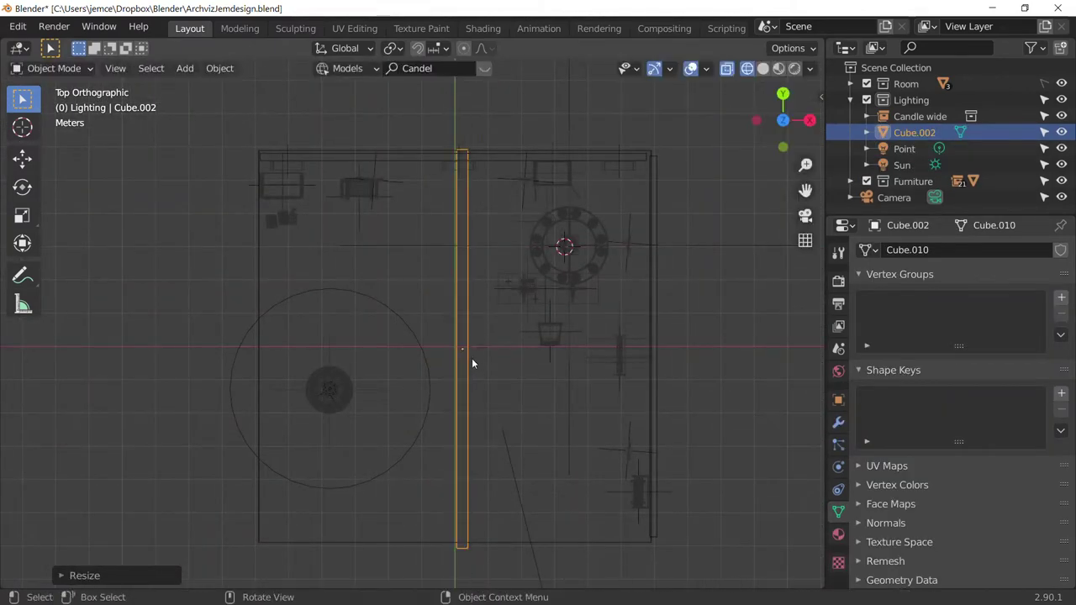
Reposition the bar and check it through camera and top wireframe views
right_click(390, 197)
key(KP_0)
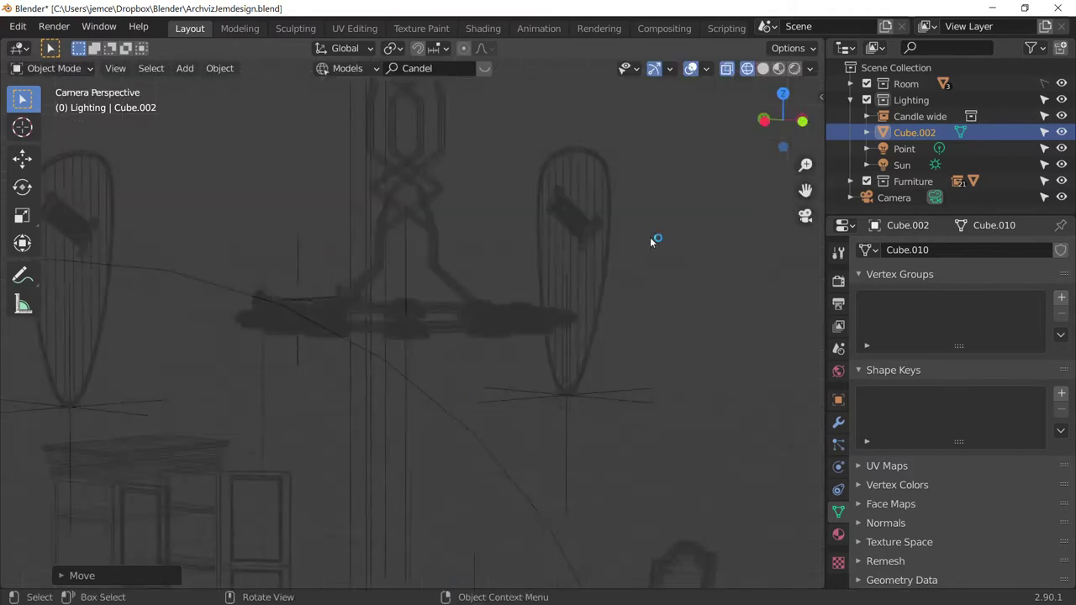
key(shift+z)
key(KP_7)
key(shift+z)
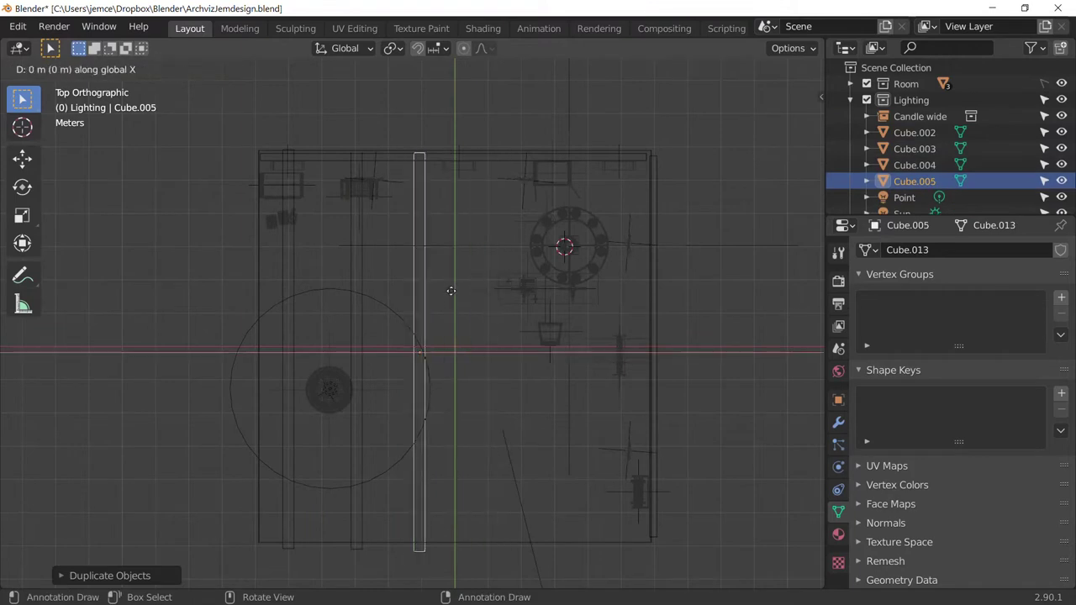
key(ctrl+z)
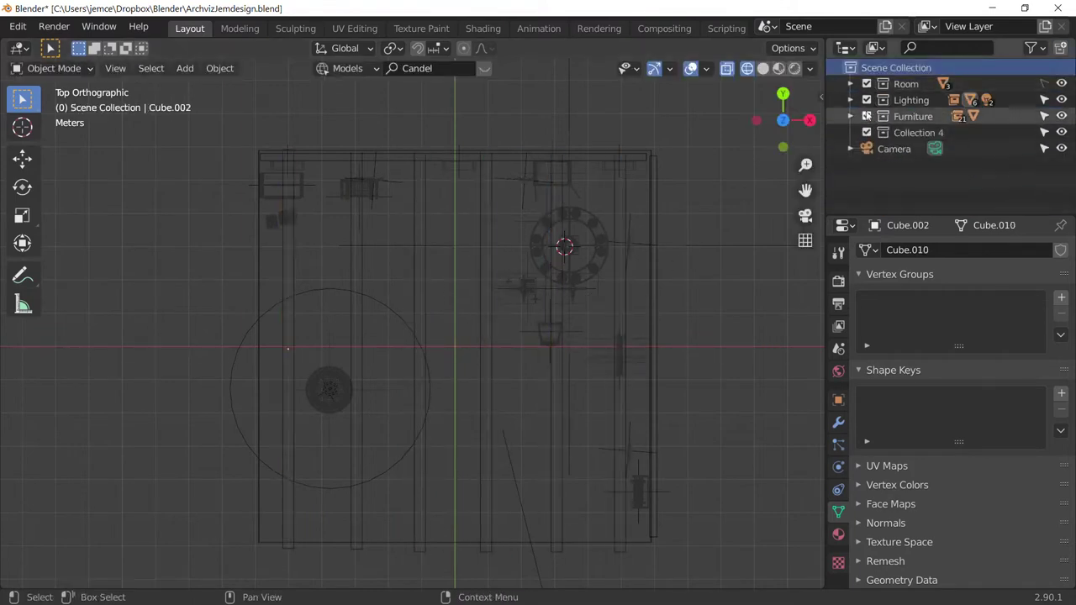
Make Collection 4 active and duplicate the bar into more evenly spaced beams
click(851, 180)
key(shift+d)
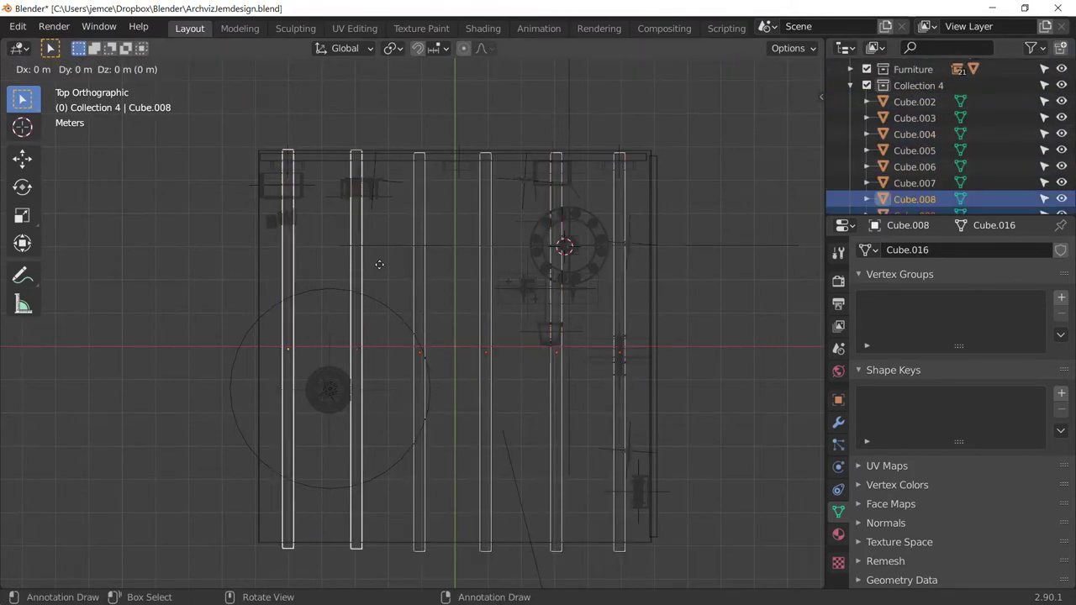
key(KP_1)
click(572, 294)
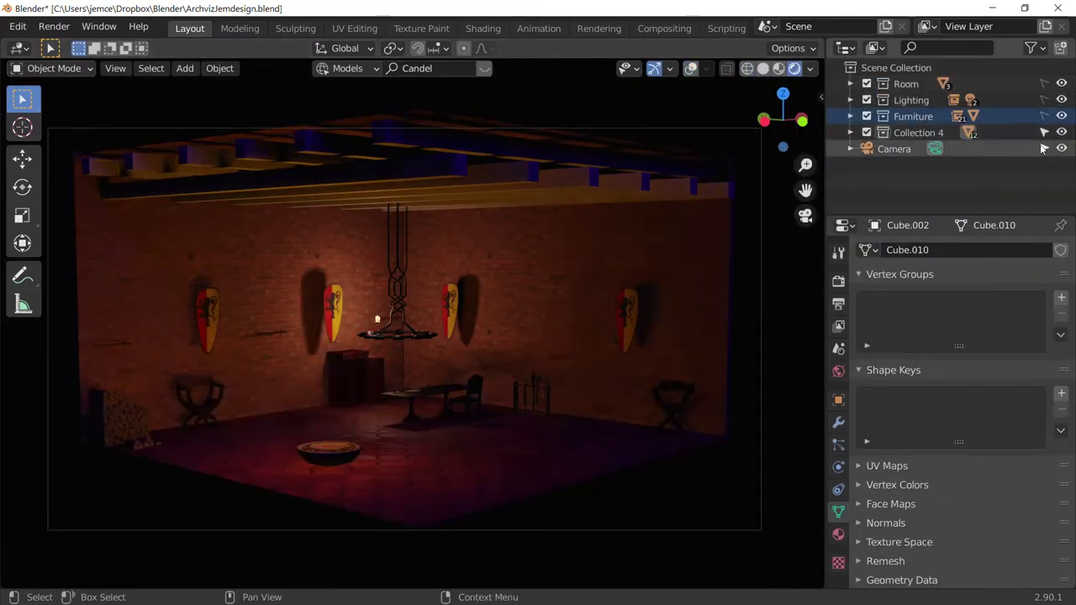
Select all beams in Collection 4 and link them to share the single Cube.010 mesh
click(1042, 149)
click(690, 68)
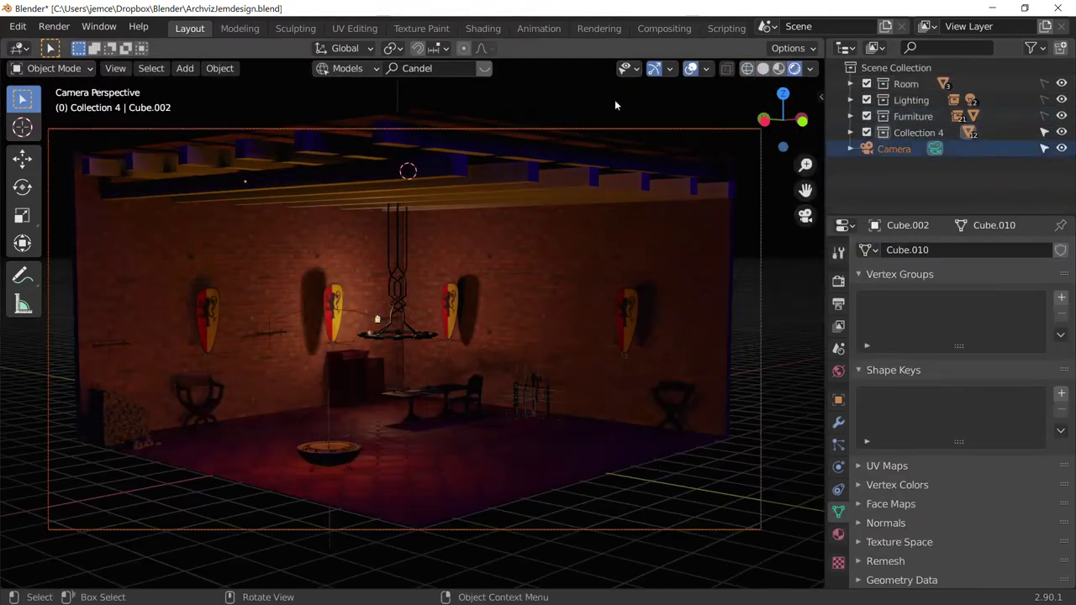
drag(1046, 88, 1047, 171)
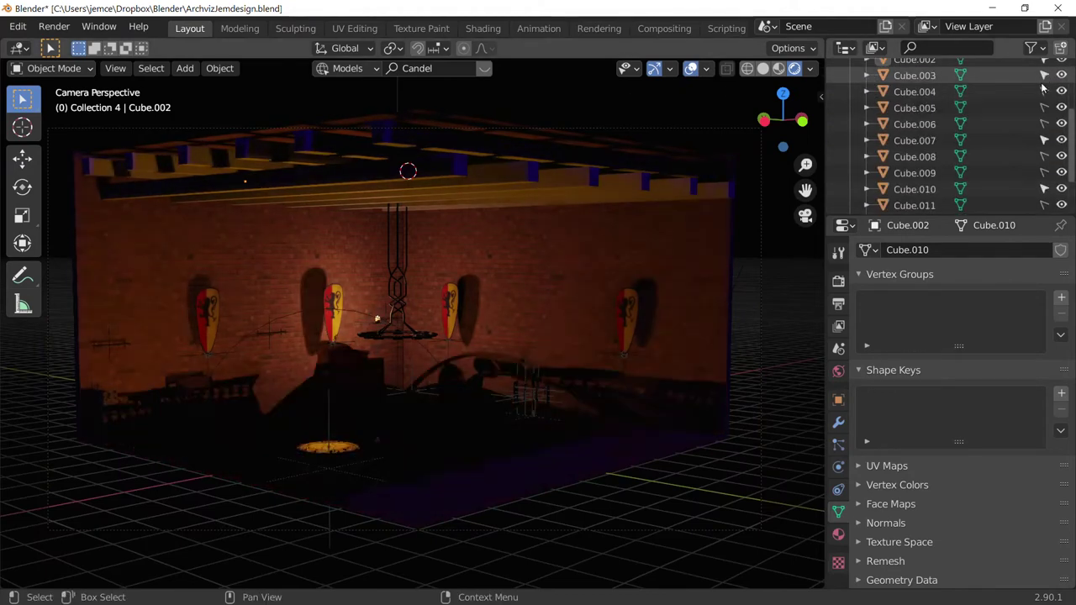
key(a)
key(ctrl+l)
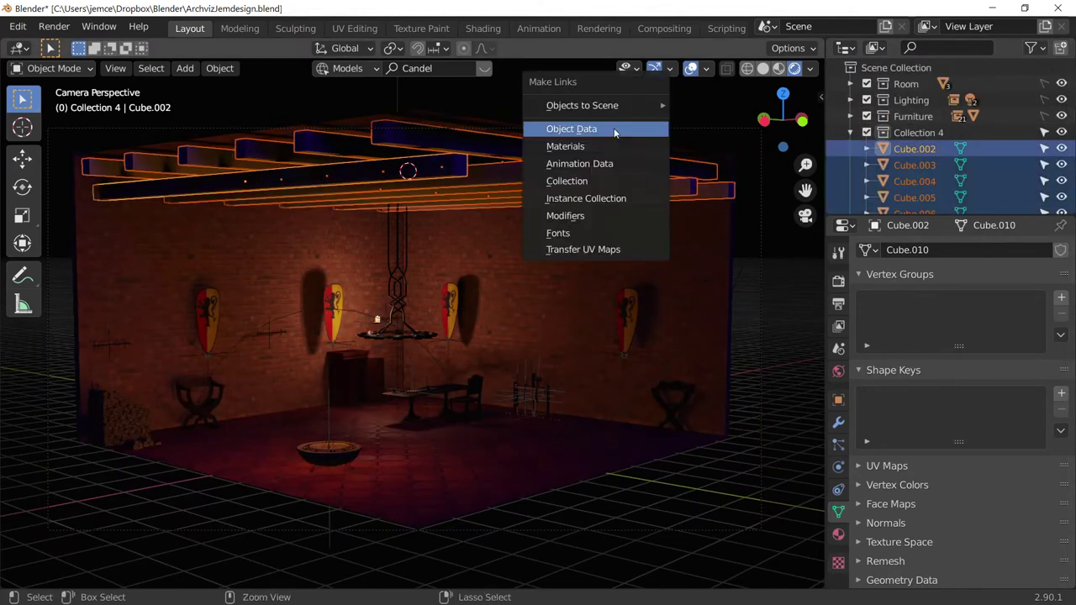
click(620, 127)
key(ctrl+l)
Search BlenderKit materials for 'wood', apply one to the beams, then deselect them
click(441, 72)
text(wood)
key(Return)
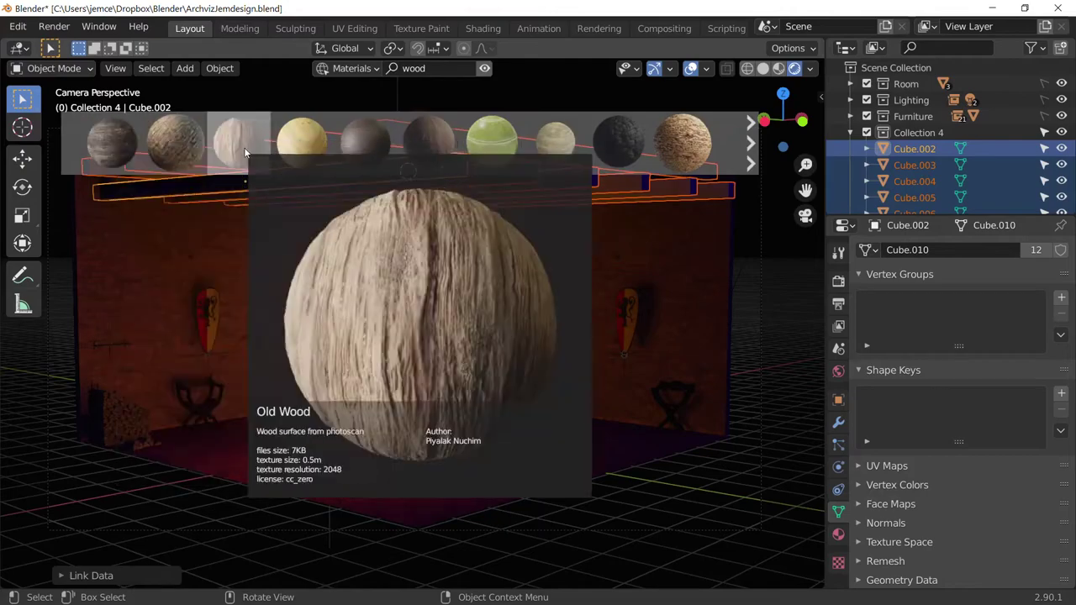
click(789, 293)
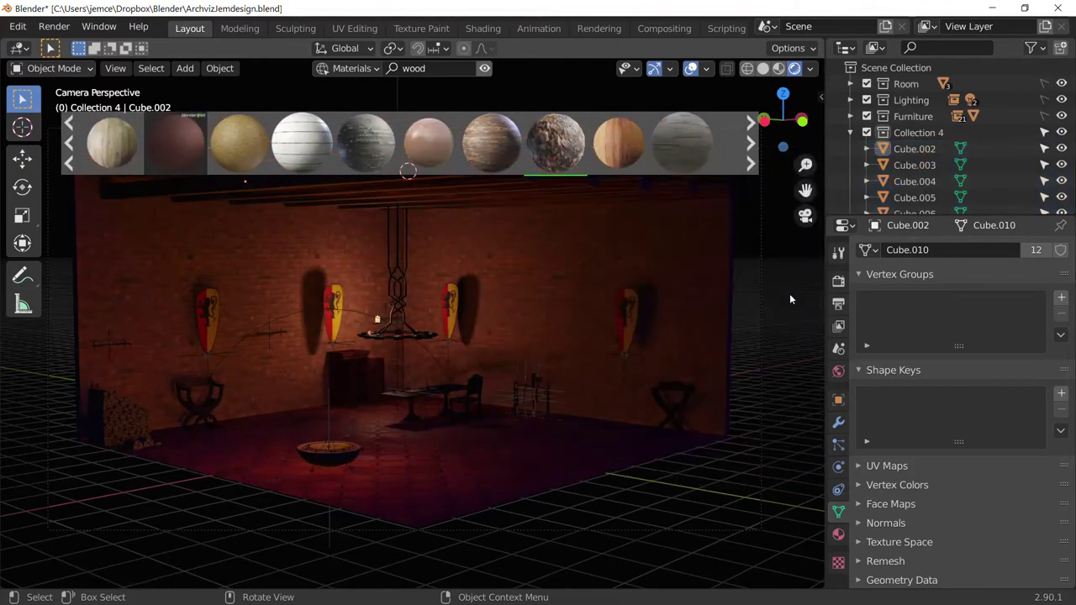
Walk-navigate back through the room to view the whole interior
key(shift+grave)
key(s)
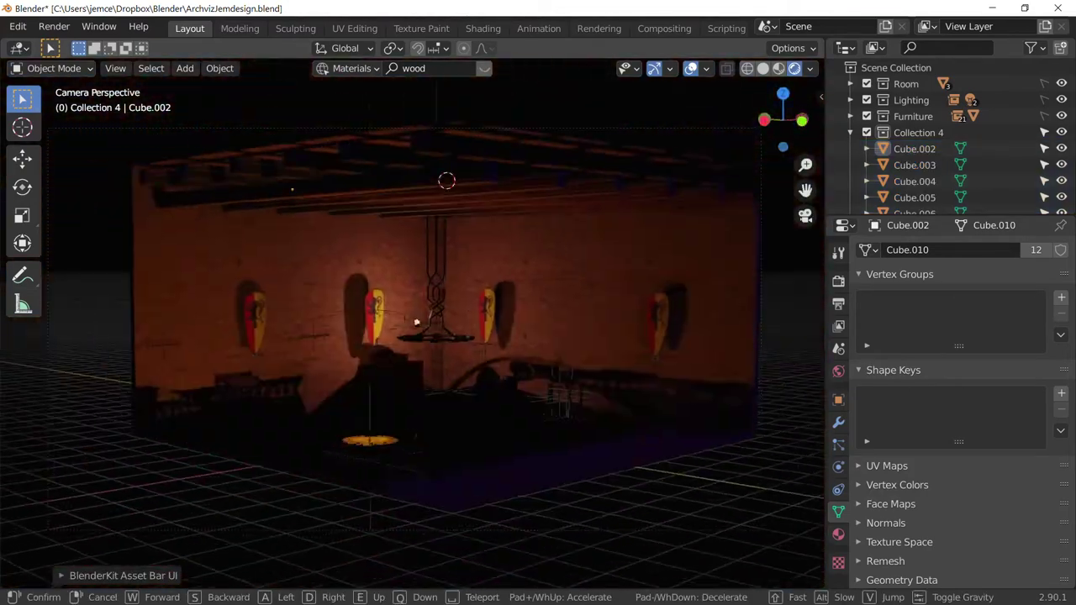
key(Return)
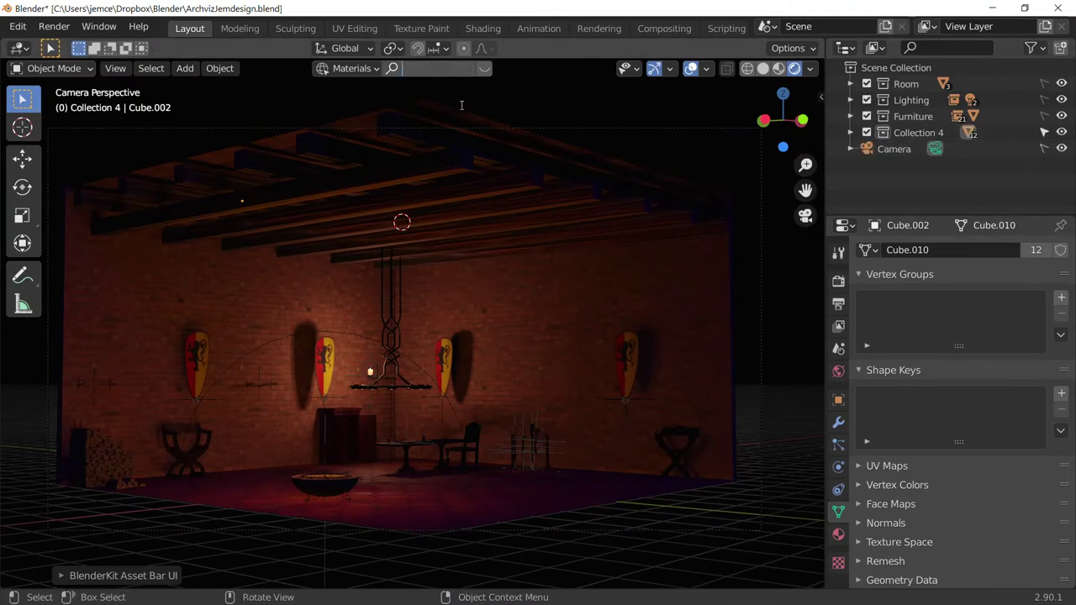
text(Candel)
key(shift+grave)
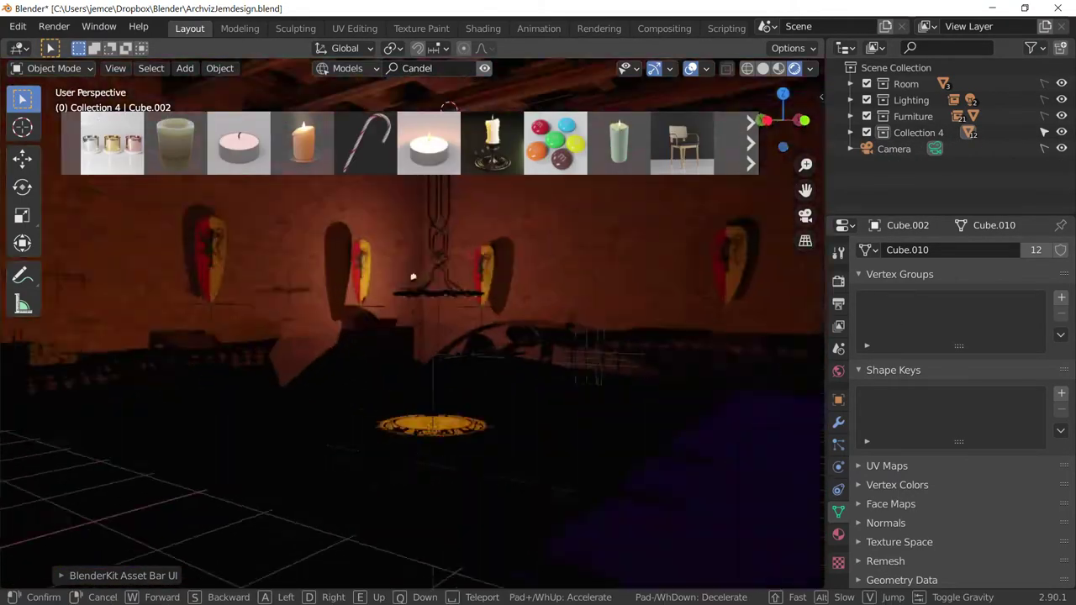
Bring up the BlenderKit candle results and place the 'Candle and candleholder' model, returning to camera view
click(417, 284)
key(alt+a)
scroll(632, 138, down, 2)
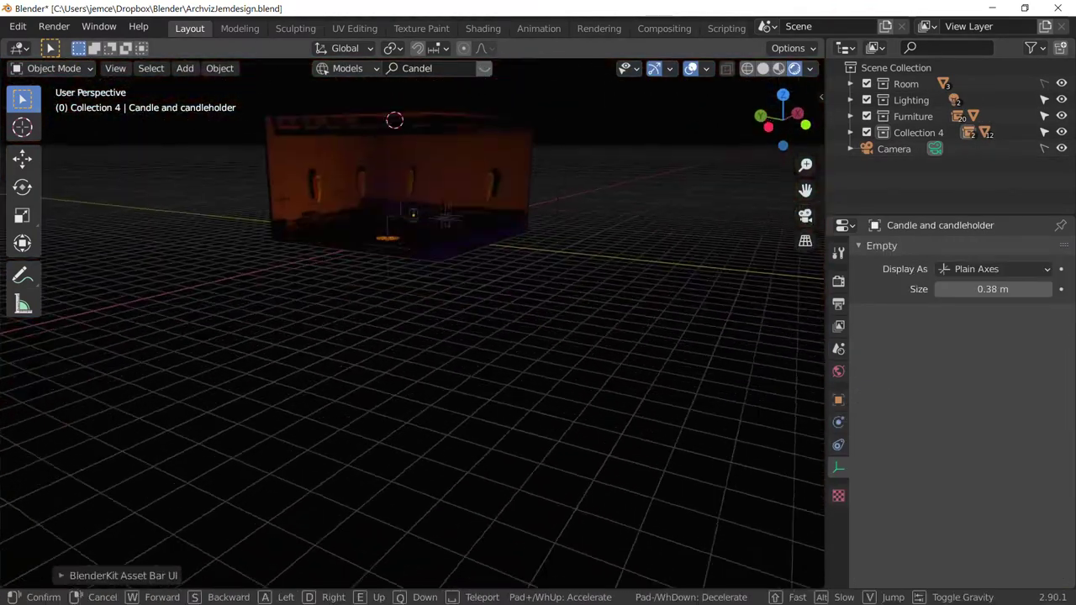
click(806, 216)
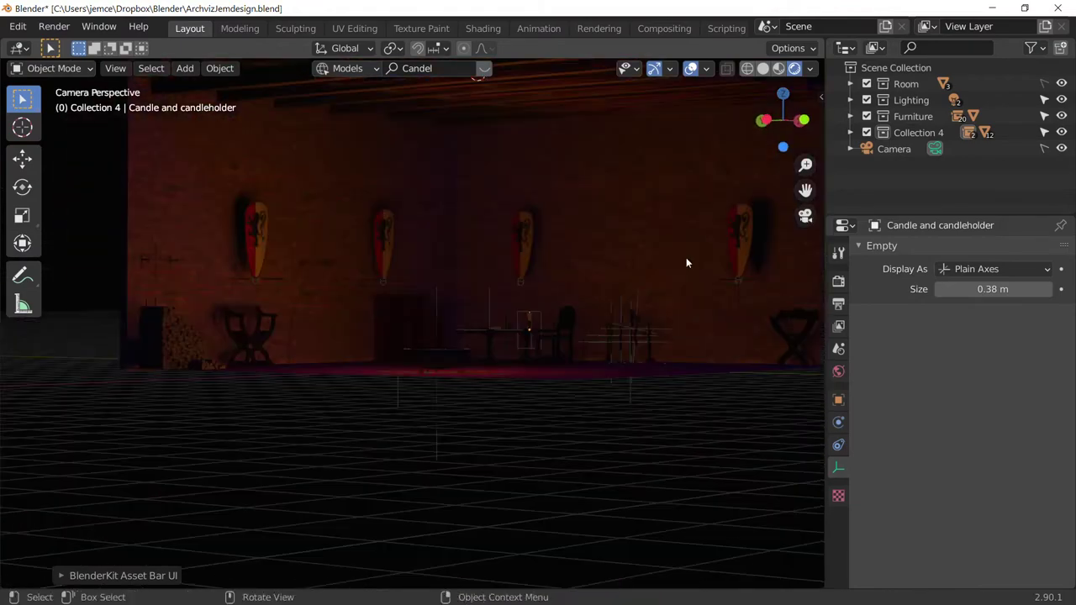
scroll(667, 113, down, 3)
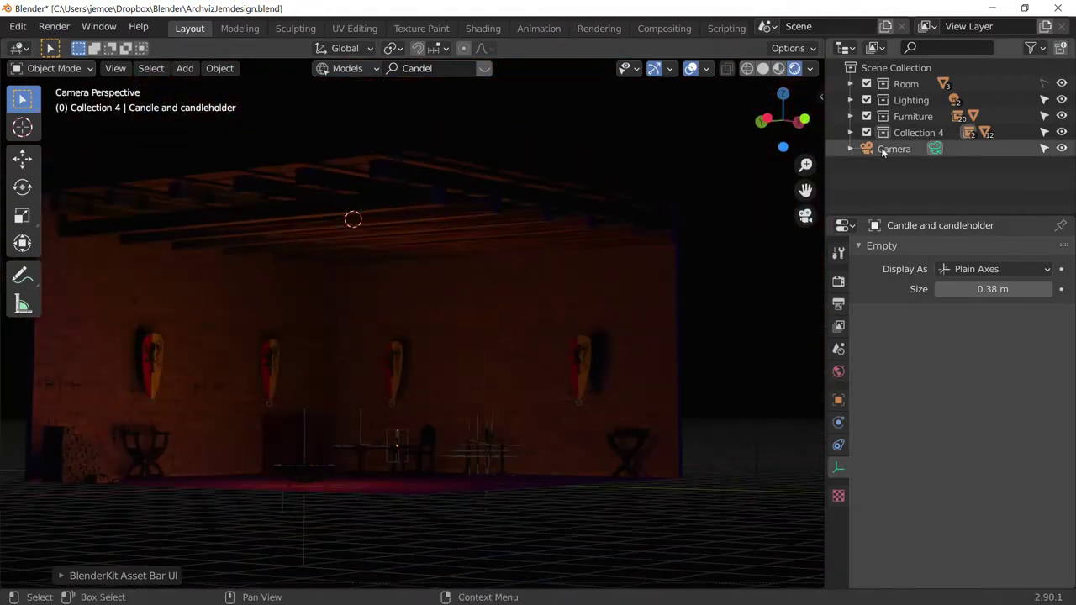
Select the camera, then the orange fire Point light in the Lighting collection
click(881, 149)
right_click(459, 446)
click(851, 100)
click(904, 116)
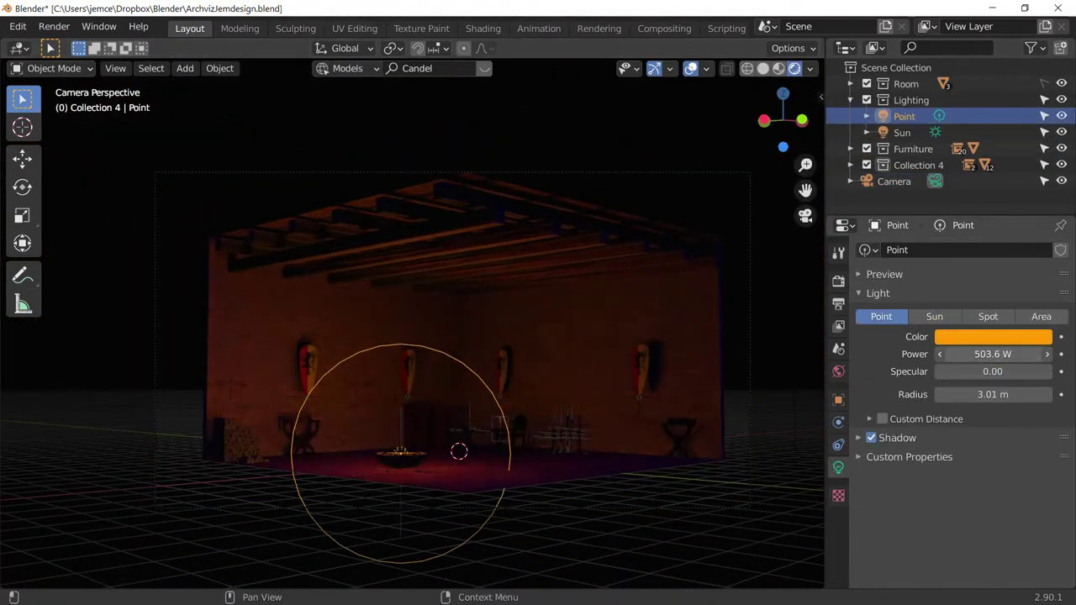
Cancel the light move and search the BlenderKit asset library for medieval items
right_click(368, 454)
middle_drag(528, 371, 704, 308)
click(704, 308)
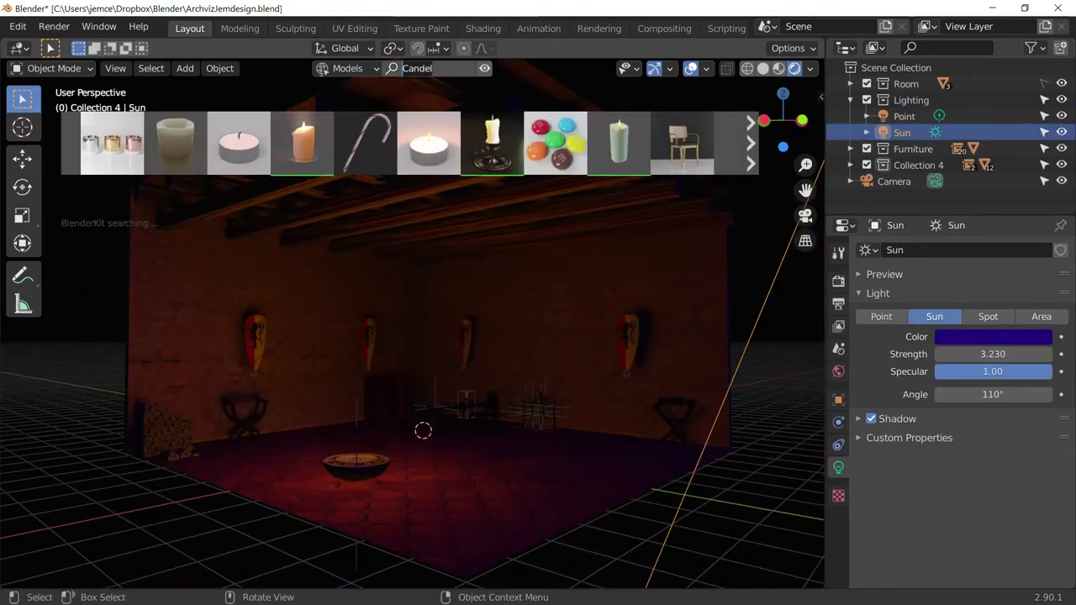
text(bed)
key(Return)
text(l)
key(Return)
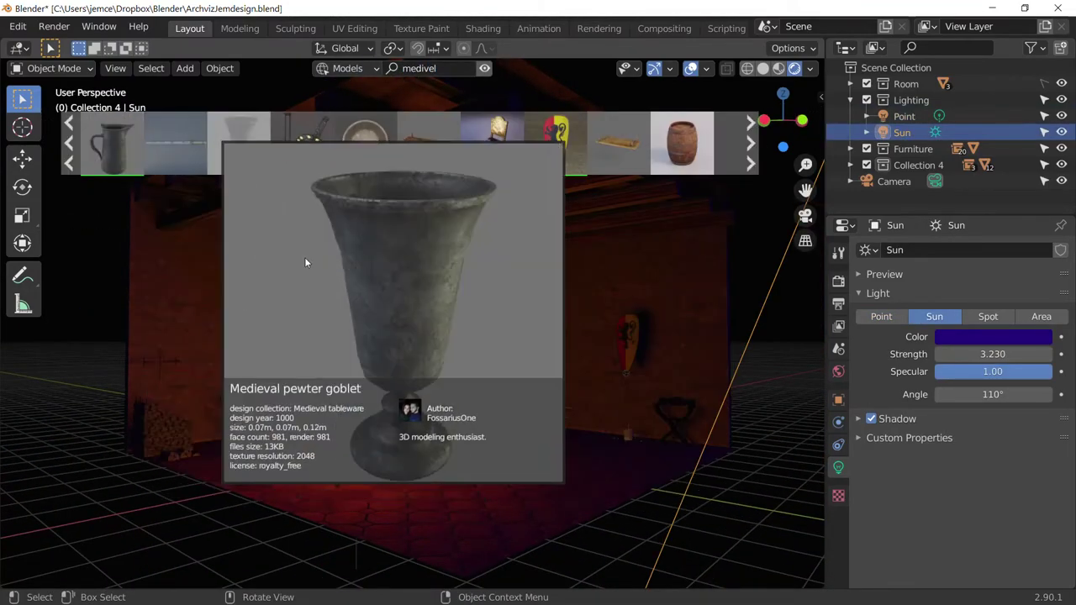
Place the medieval round table and a wooden stool on the floor, then select the Medieval bucket
scroll(175, 143, down, 5)
scroll(462, 150, down, 5)
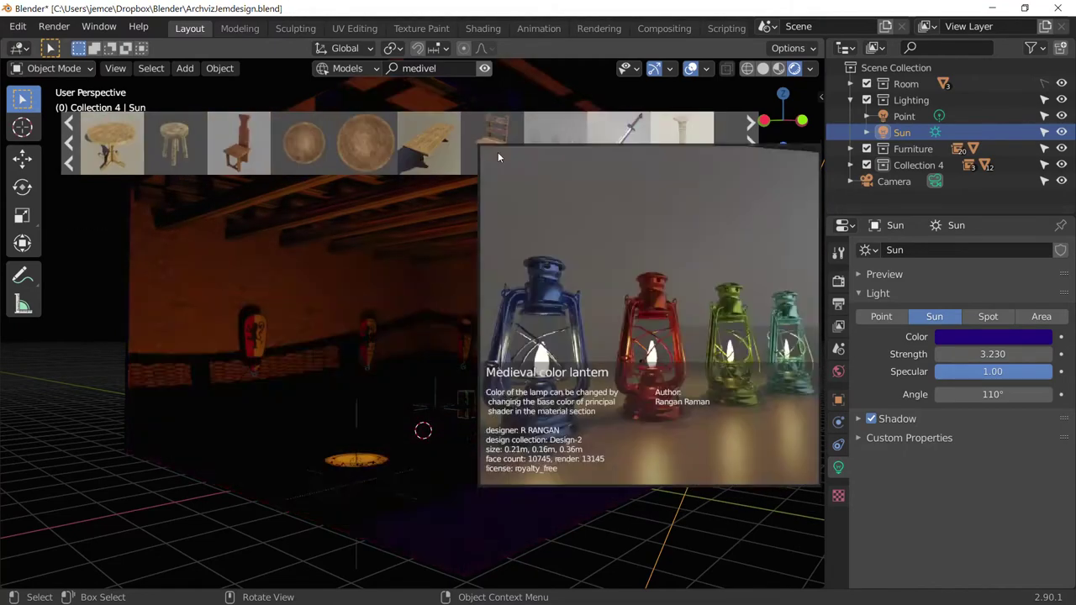
scroll(498, 152, up, 3)
drag(302, 143, 517, 496)
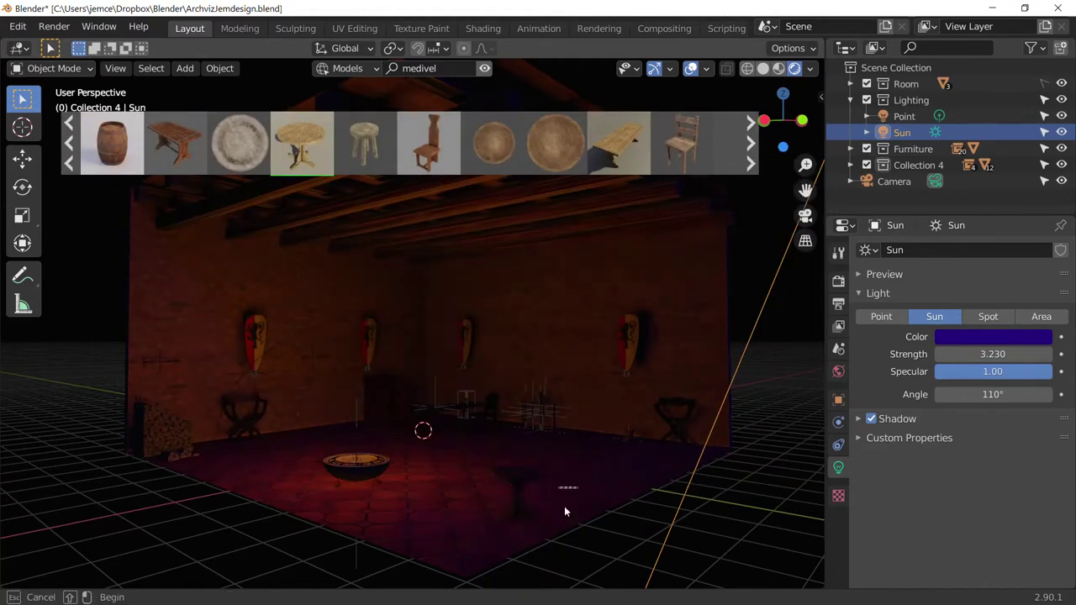
drag(364, 143, 589, 496)
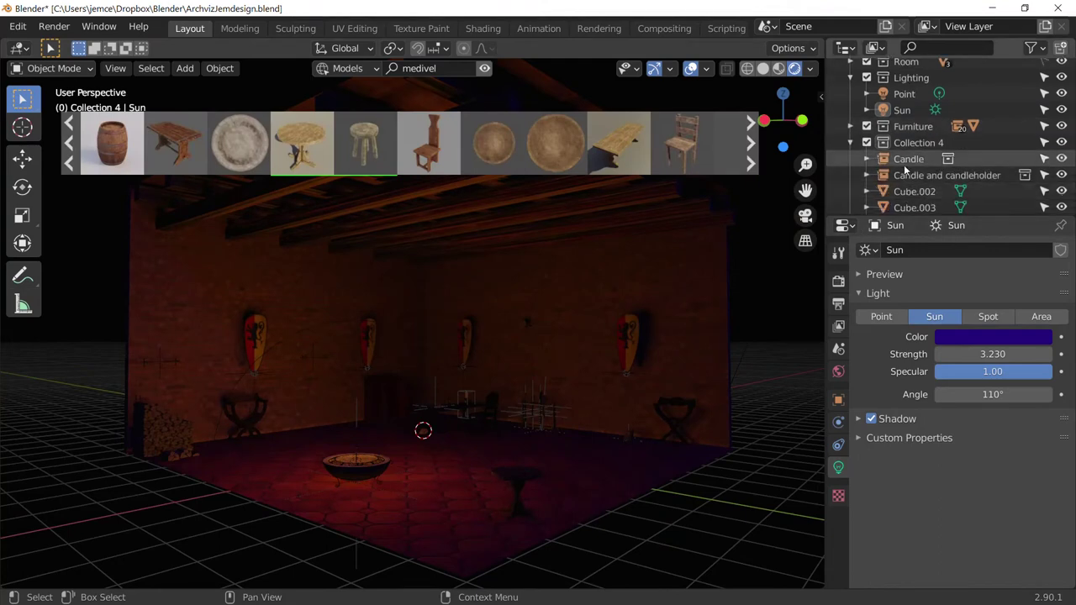
click(904, 165)
Rename Collection 4 to 'Beams'
scroll(908, 151, down, 5)
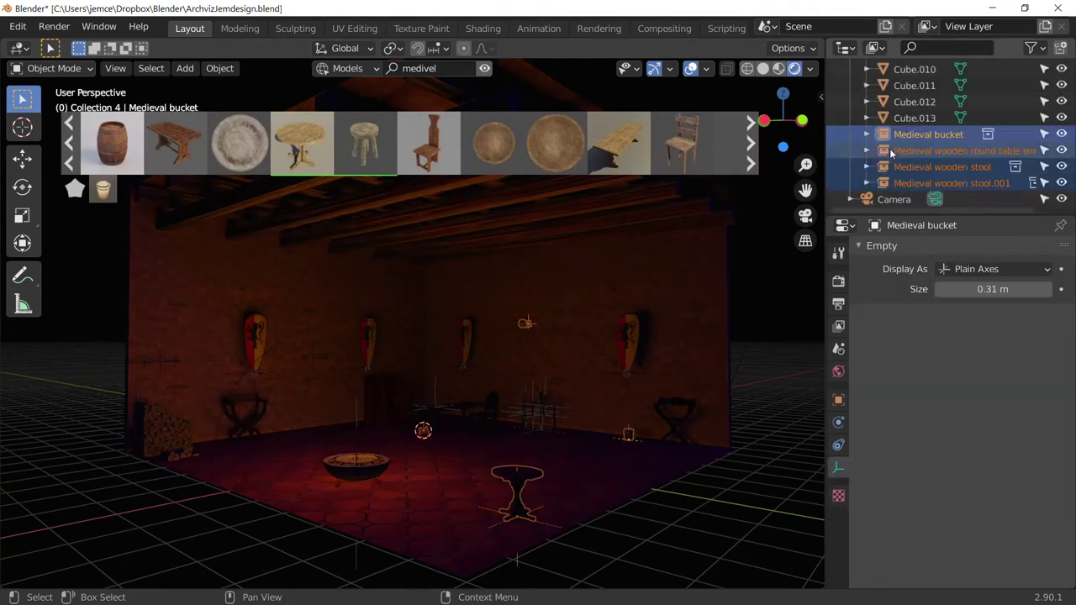
click(917, 128)
text(Beams)
click(844, 118)
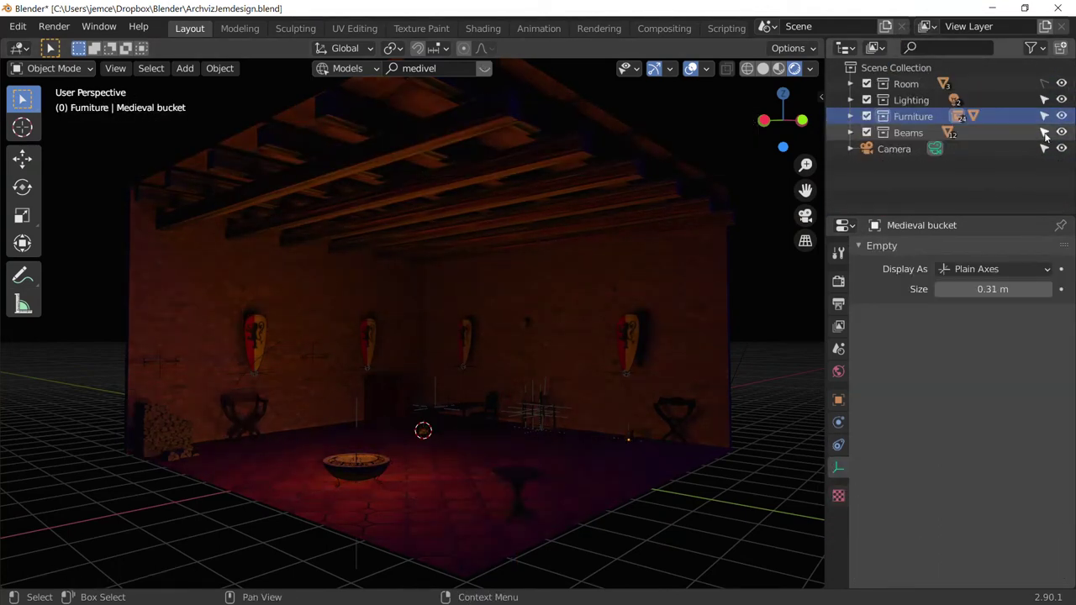
Move the wooden stool into place and clear its rotation to zero
key(g)
key(y)
click(492, 513)
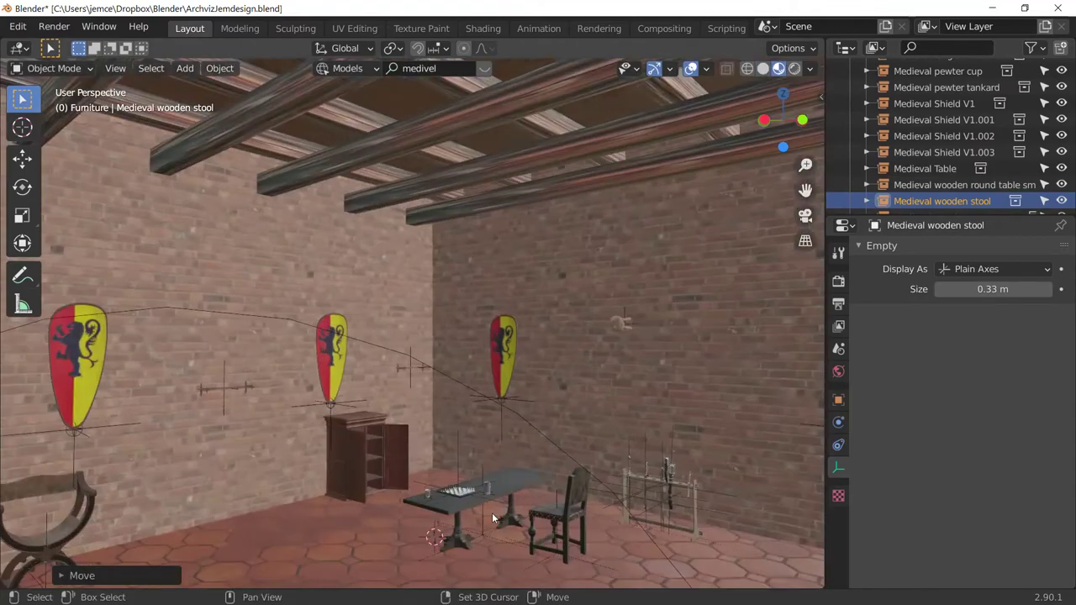
key(r)
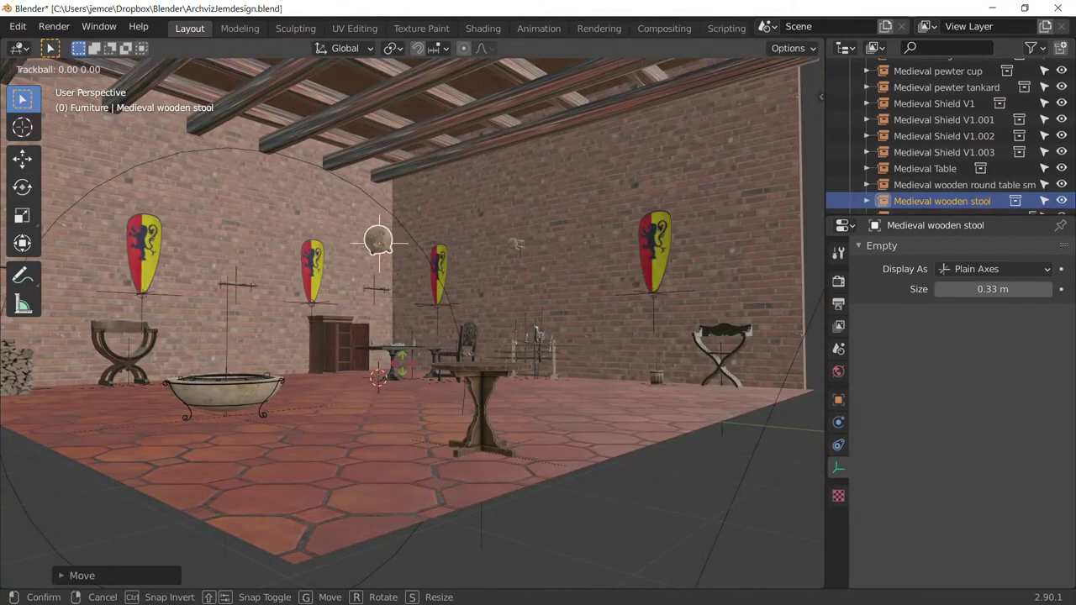
key(Escape)
click(839, 401)
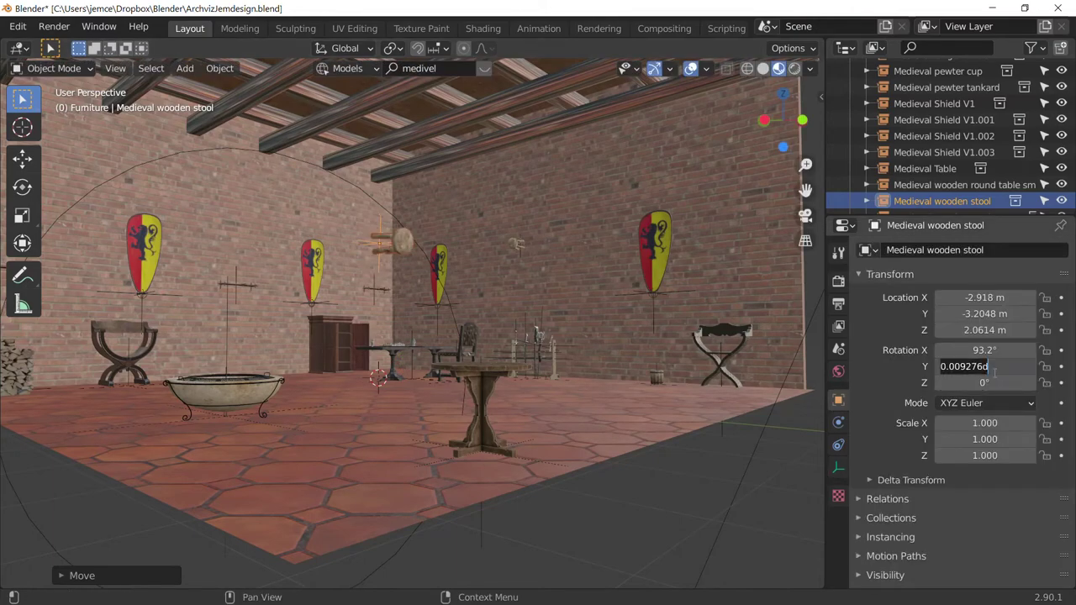
click(581, 532)
key(KP_7)
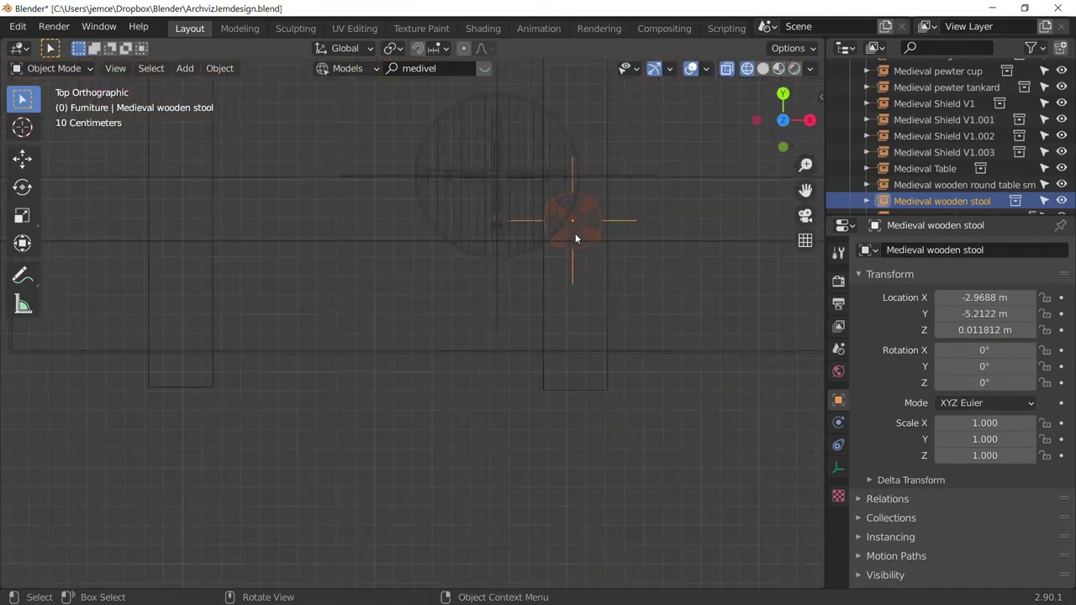
Duplicate the wooden stool from the top view in wireframe
key(shift+d)
click(566, 232)
key(KP_0)
key(KP_7)
key(shift+z)
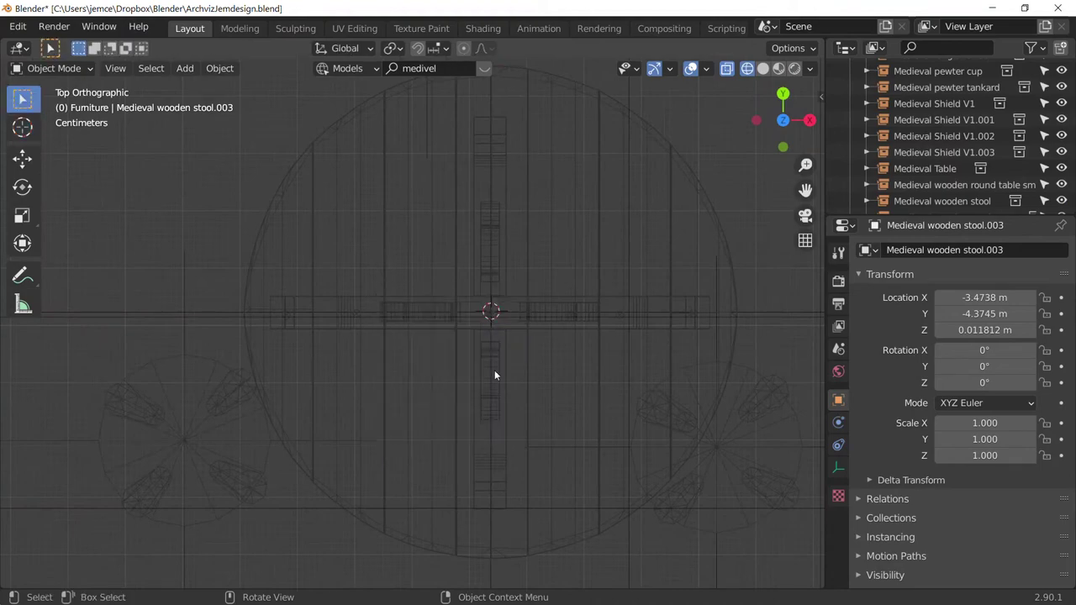
Drop a BlenderKit pewter goblet onto the round table and duplicate it
key(semicolon)
drag(453, 143, 440, 262)
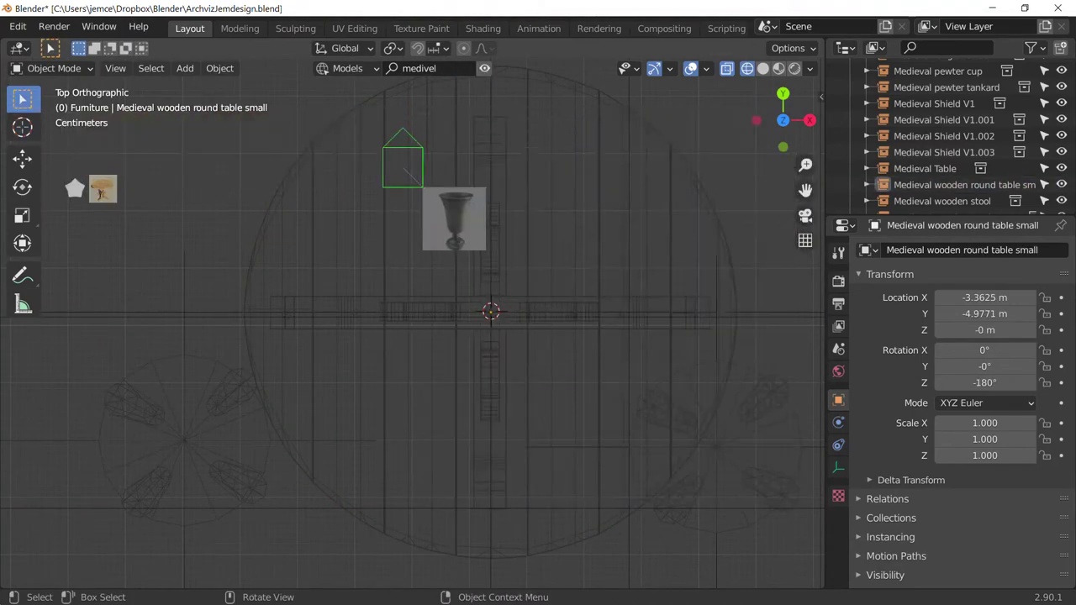
key(shift+d)
click(351, 372)
key(KP_1)
scroll(912, 143, up, 10)
Collapse Furniture, move Plane.001 into a collection, and set its Rotation Z to 0
click(851, 116)
middle_drag(550, 143, 639, 219)
drag(942, 169, 933, 78)
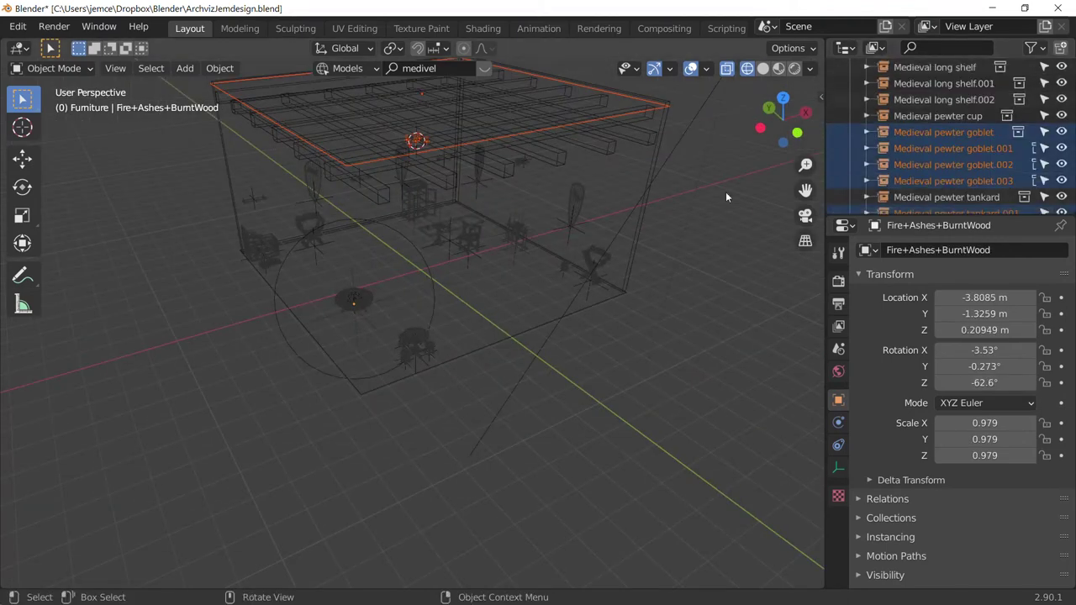
middle_drag(429, 177, 488, 202)
double_click(998, 382)
text(0)
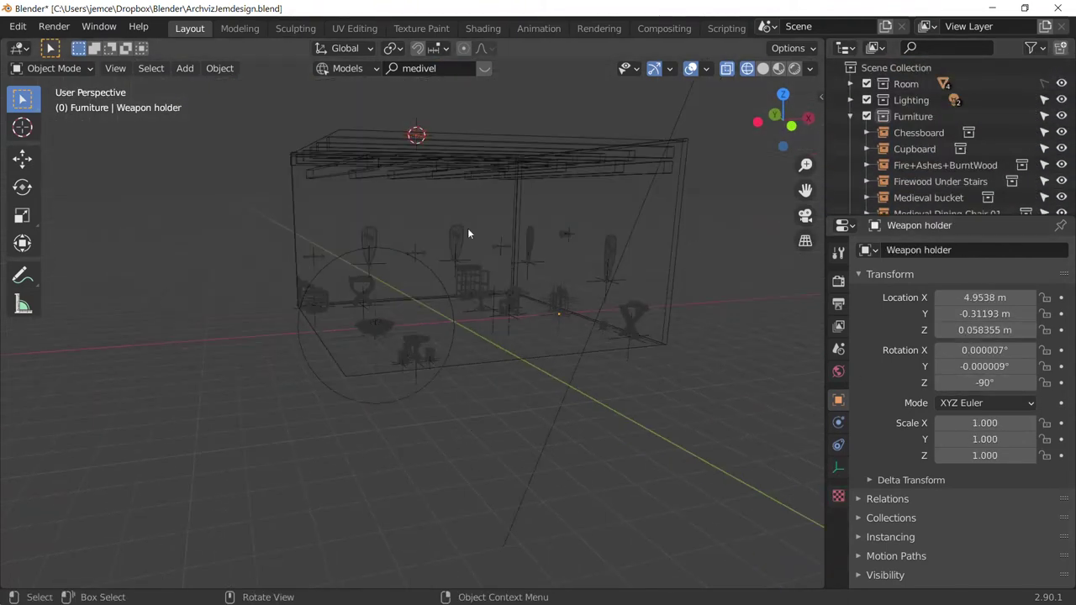
text(g)
Lower the weapon holder slightly and check the camera view with rendered lighting
click(418, 107)
middle_drag(418, 108, 604, 296)
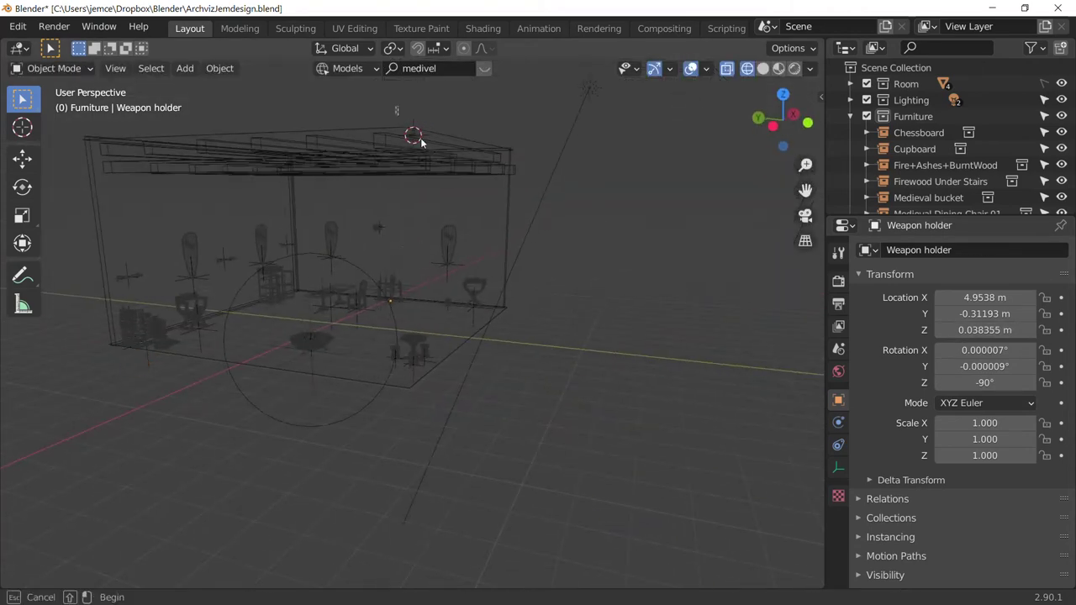
key(KP_3)
key(KP_0)
key(z)
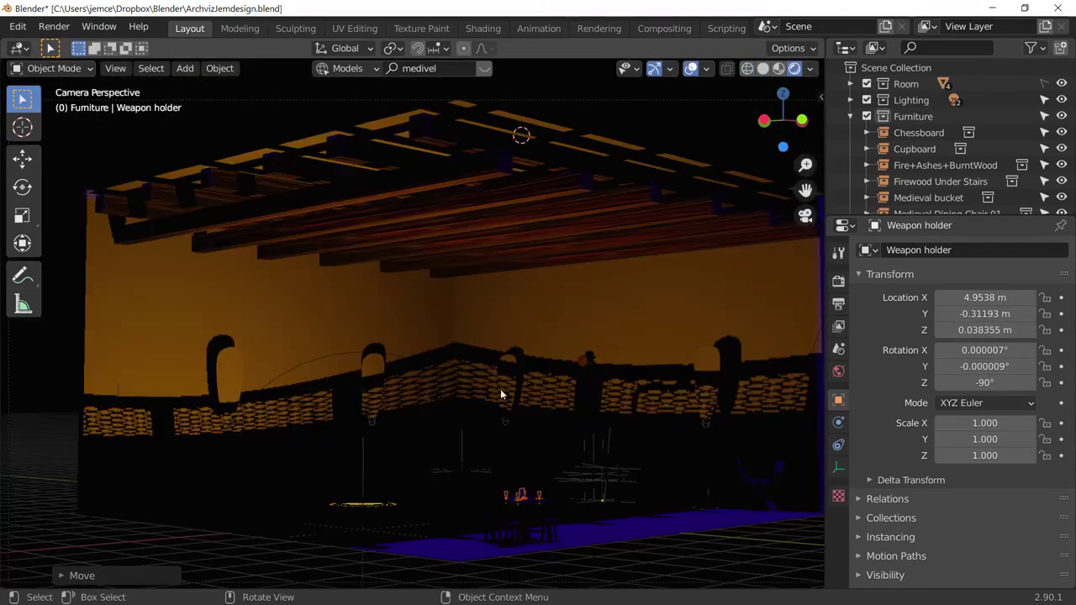
Select a wall shield, then the small round table, checking top and right views
click(505, 474)
key(KP_7)
key(KP_3)
click(398, 370)
key(space)
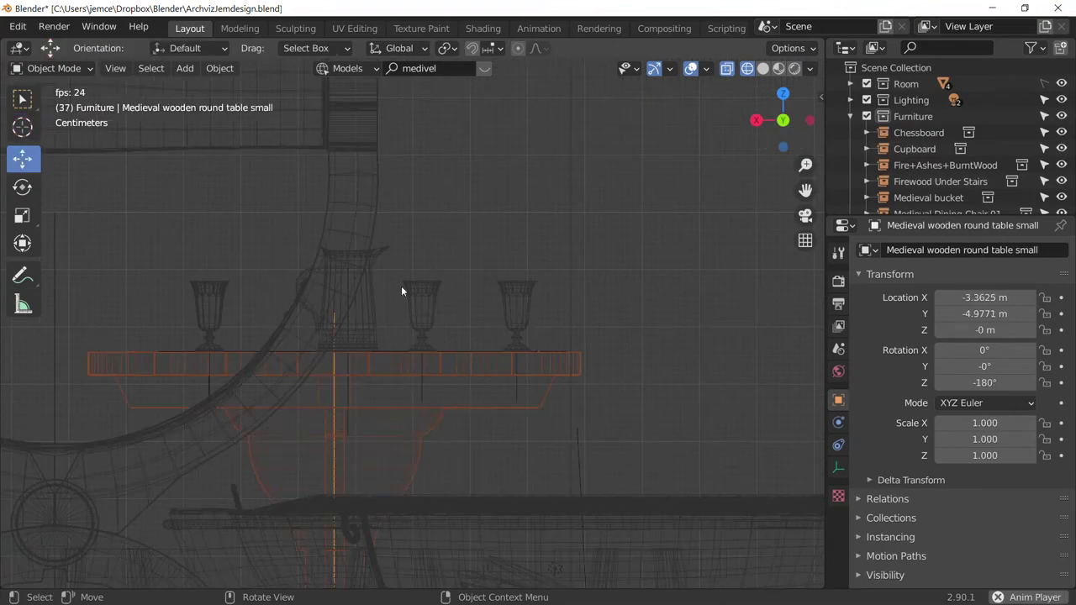
Search BlenderKit for 'candel' and place the 'candlestick simple' in the room
key(KP_7)
middle_drag(488, 341, 471, 263)
click(412, 68)
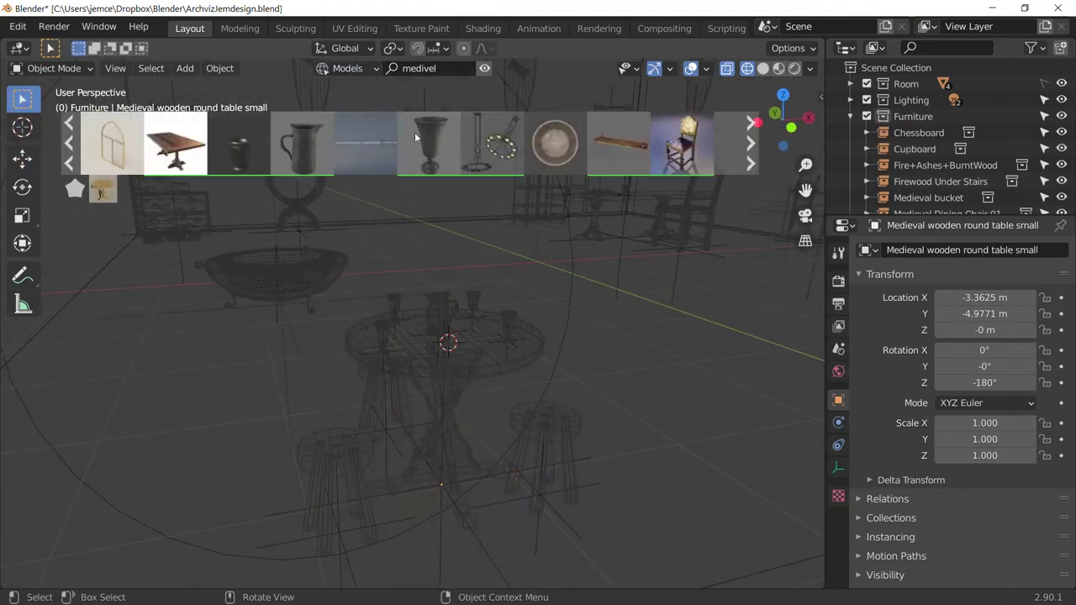
text(candel)
key(Return)
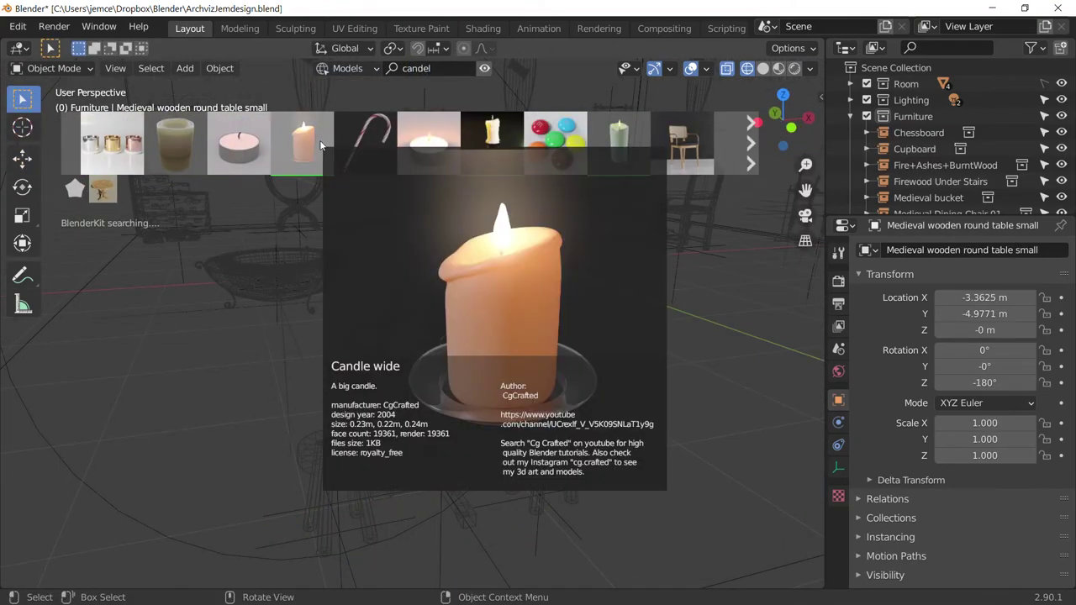
scroll(336, 143, down, 3)
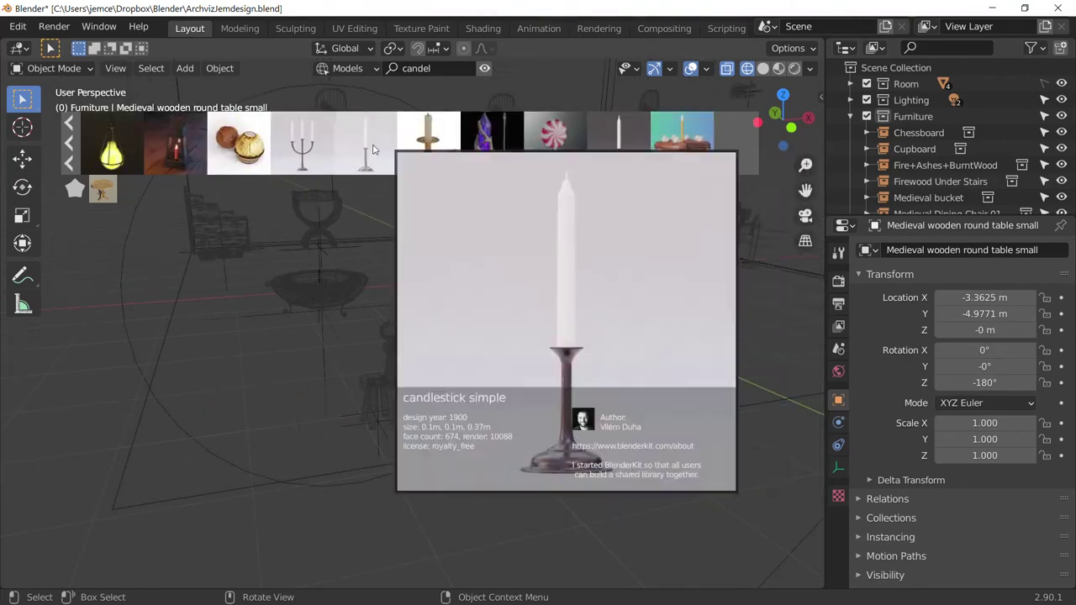
drag(366, 143, 420, 311)
Drop the Chandelier into the room and lower it along Z to 4.3148 m
drag(431, 150, 567, 336)
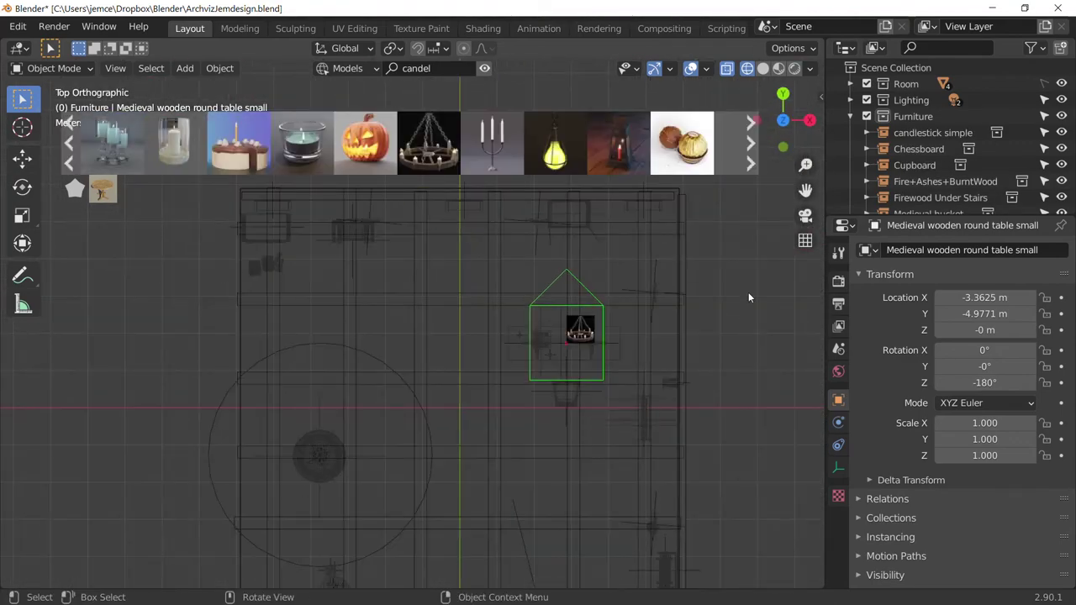
key(KP_0)
key(g)
key(z)
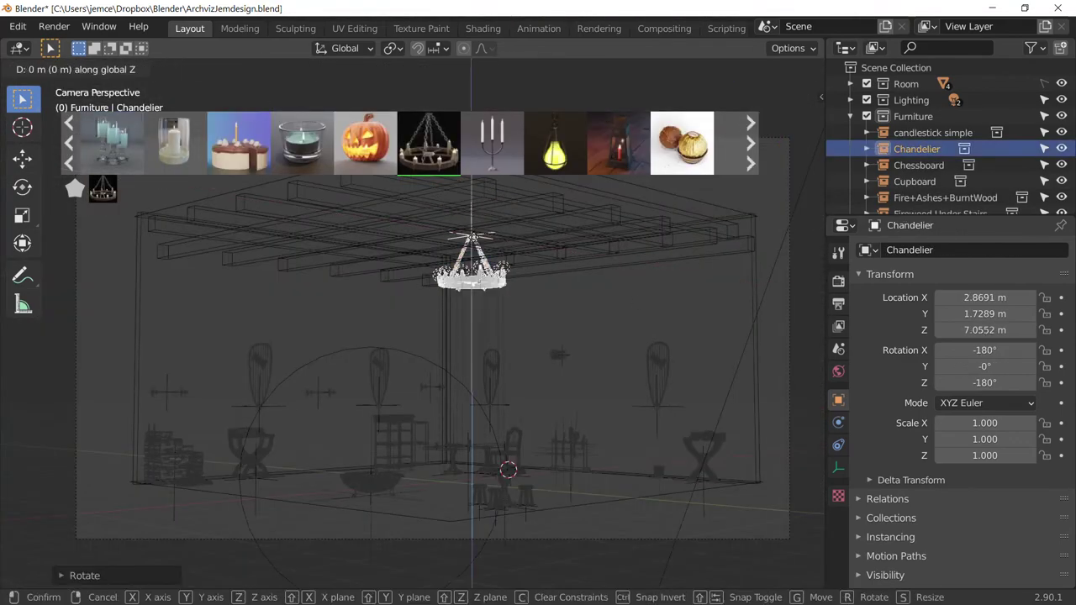
click(455, 331)
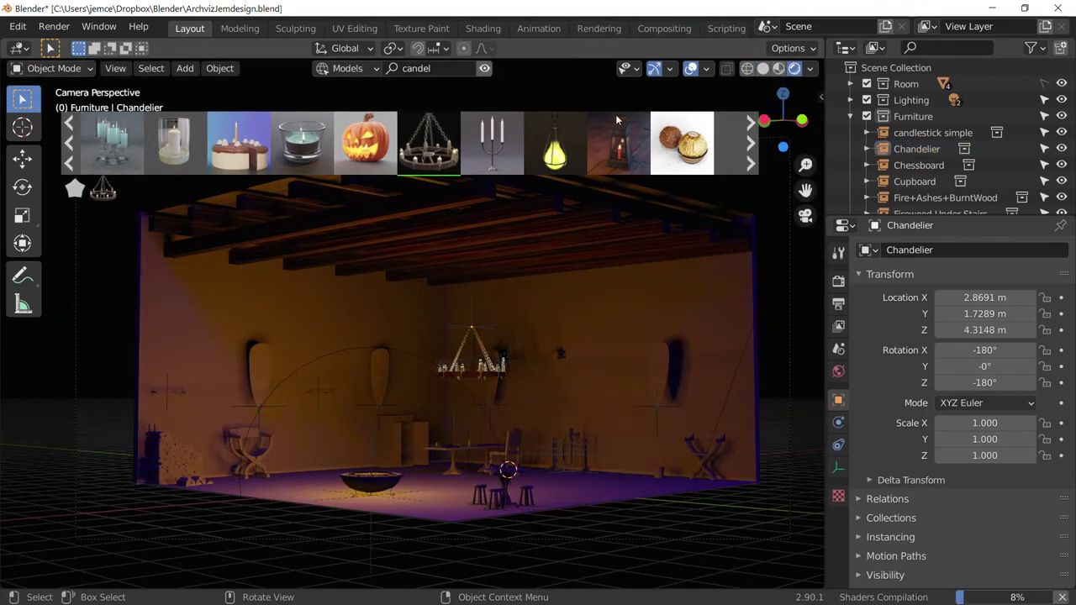
middle_drag(471, 101, 378, 245)
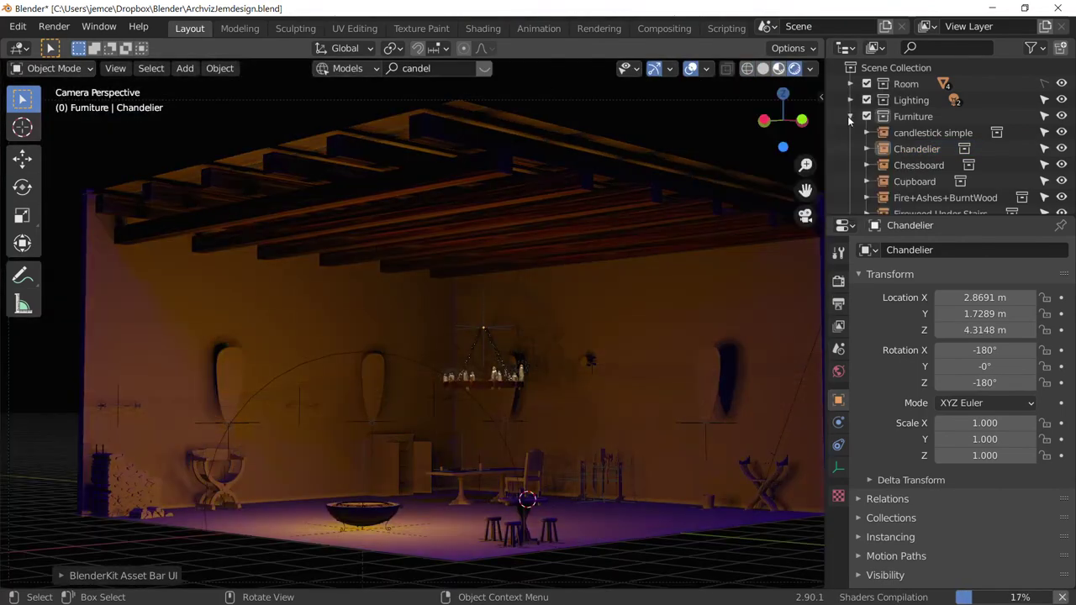